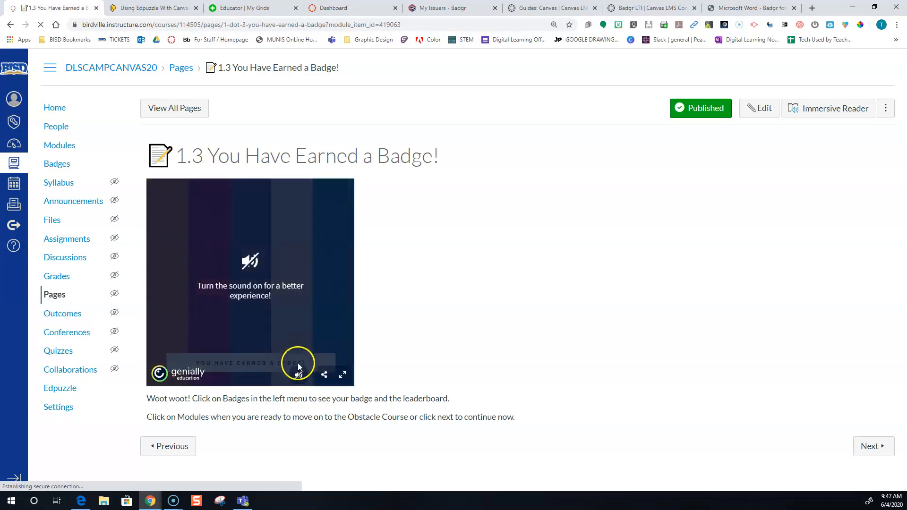
# Step: Play and mute the Orientation badge's background audio, and open the Camp Canvas course's list of badges
pyautogui.click(298, 375)
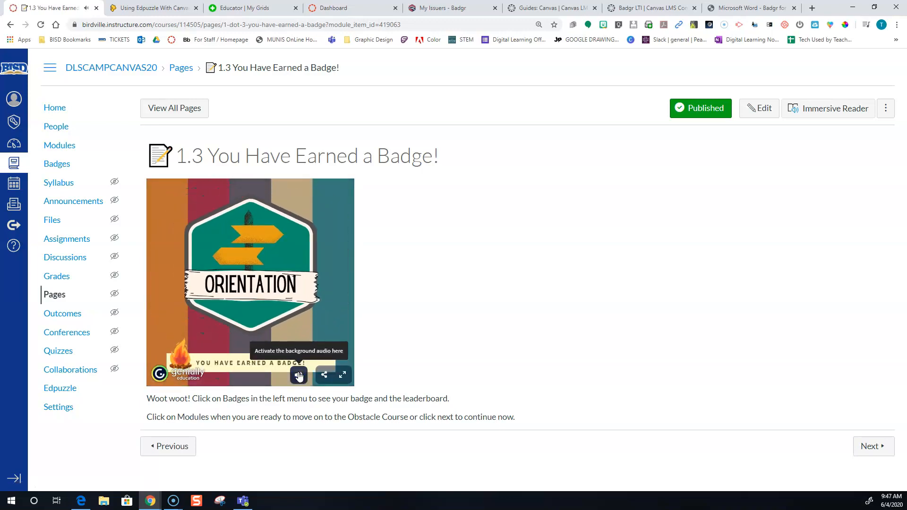
pyautogui.click(310, 348)
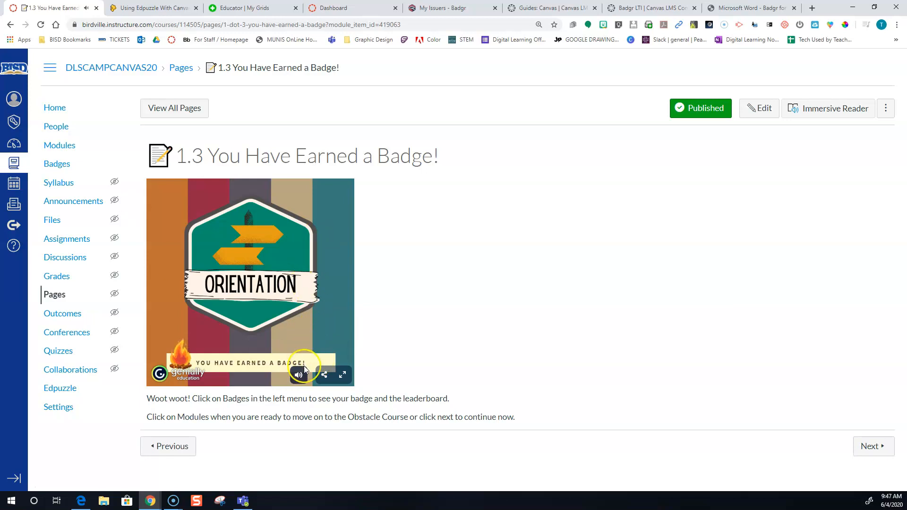
pyautogui.click(299, 377)
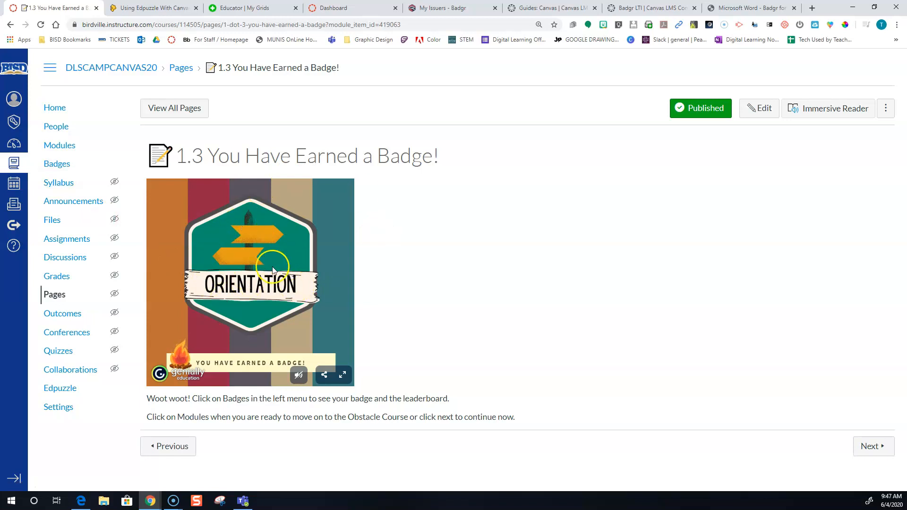
pyautogui.click(61, 166)
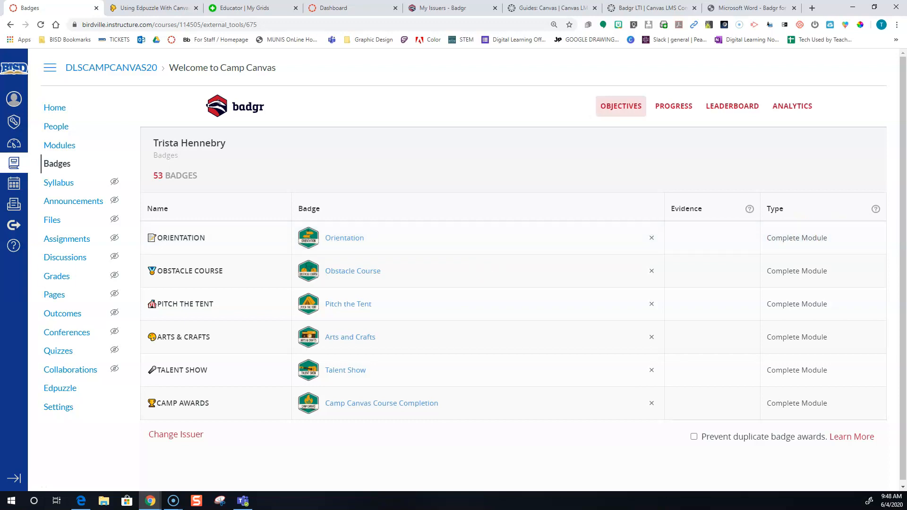
# Step: Open the badges assigned to the modules of the GROWING WITH CANVAS (MASTER) course
pyautogui.click(15, 146)
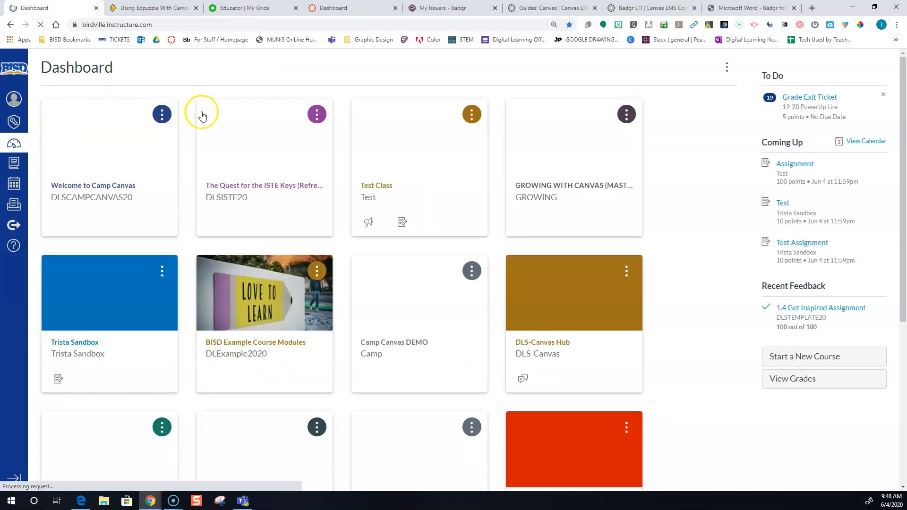
pyautogui.click(537, 189)
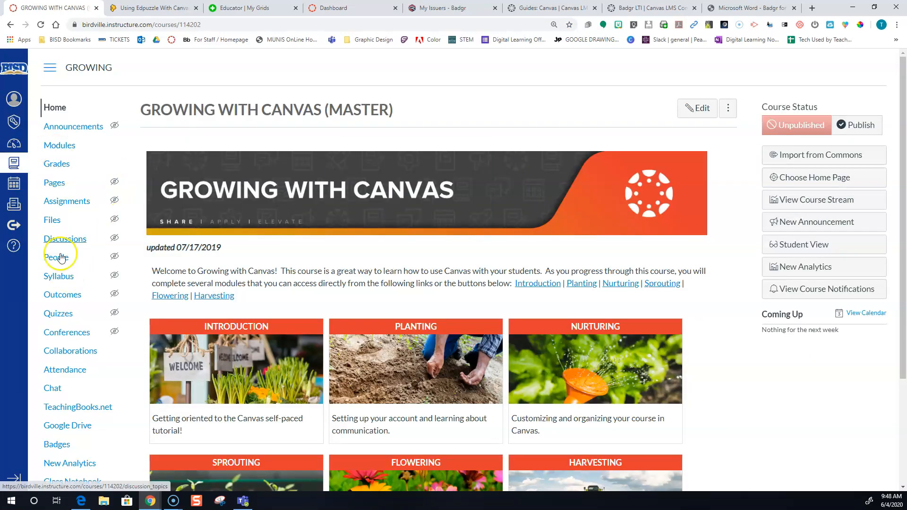
pyautogui.click(68, 445)
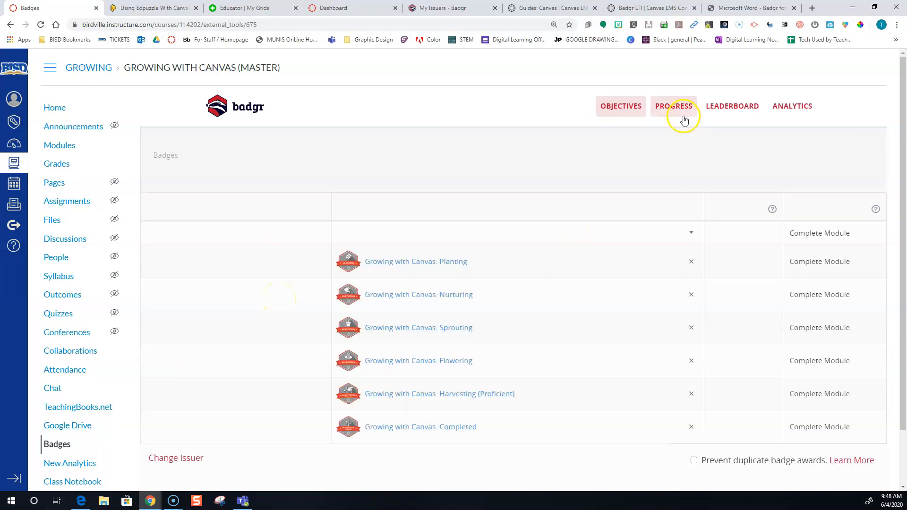
# Step: Review the course's student badge progress and leaderboard, and return to the badge objectives
pyautogui.click(661, 108)
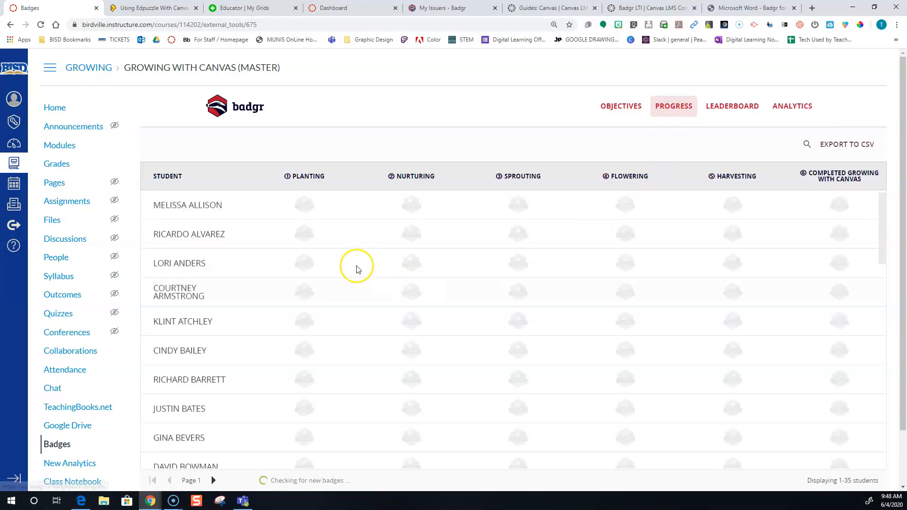
pyautogui.scroll(-5, 310, 213)
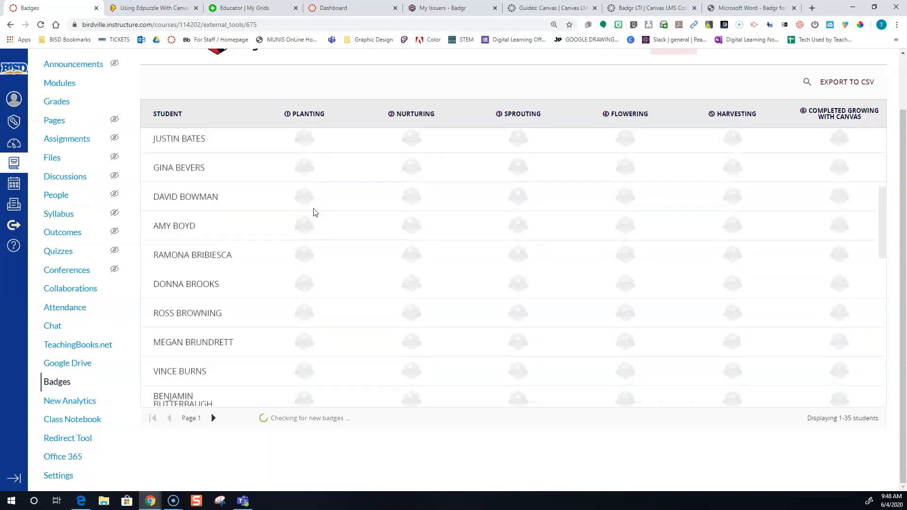
pyautogui.scroll(5, 314, 212)
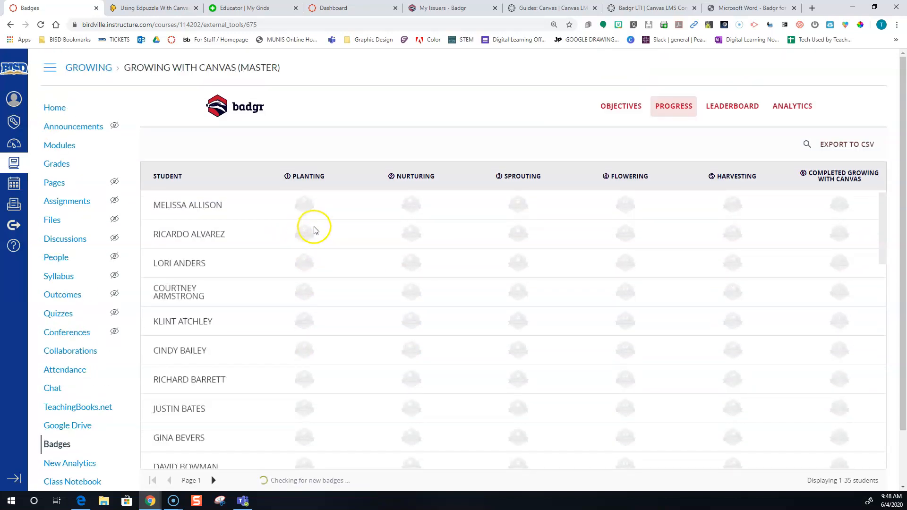
pyautogui.click(734, 109)
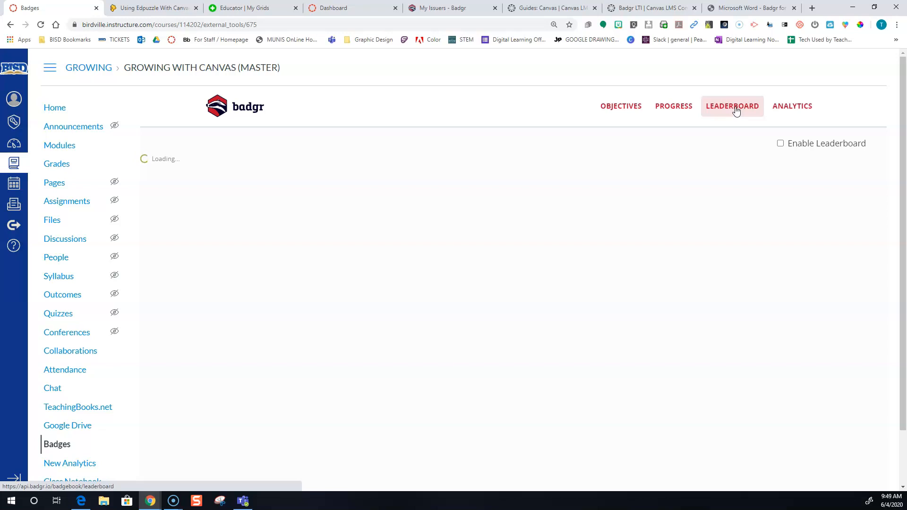
pyautogui.click(676, 108)
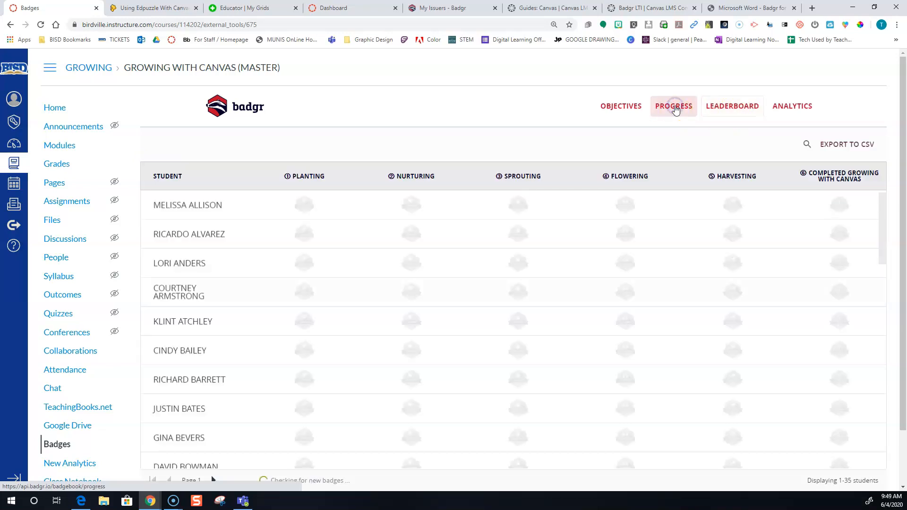
pyautogui.click(619, 106)
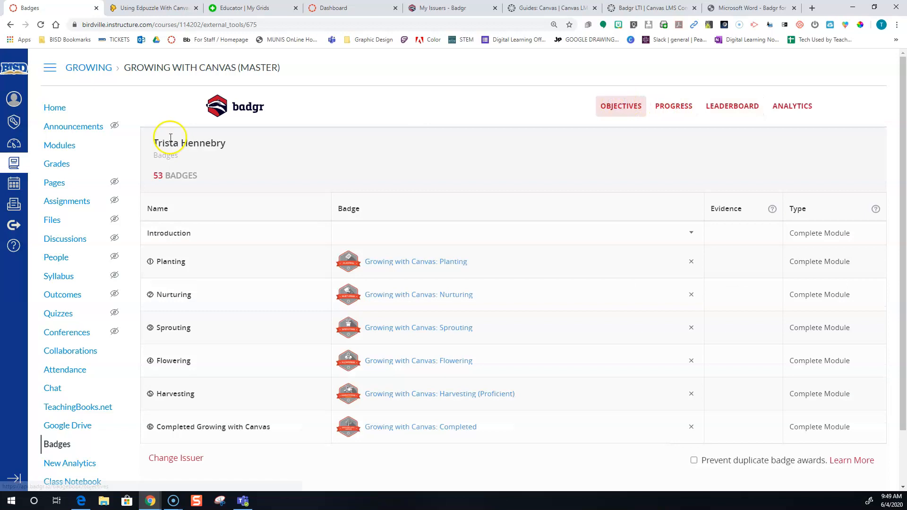
# Step: Go to the Badges course from the dashboard and open its badge issuer setup
pyautogui.click(13, 145)
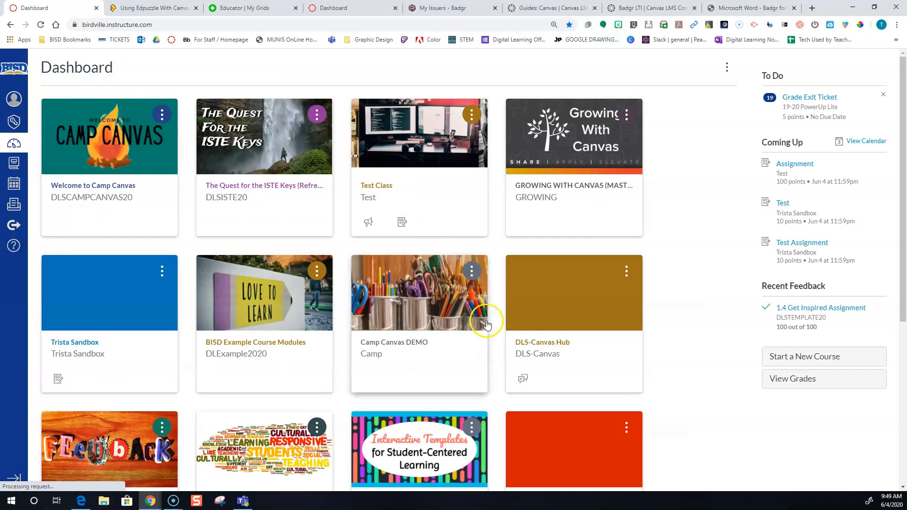
pyautogui.scroll(-5, 487, 324)
pyautogui.click(522, 263)
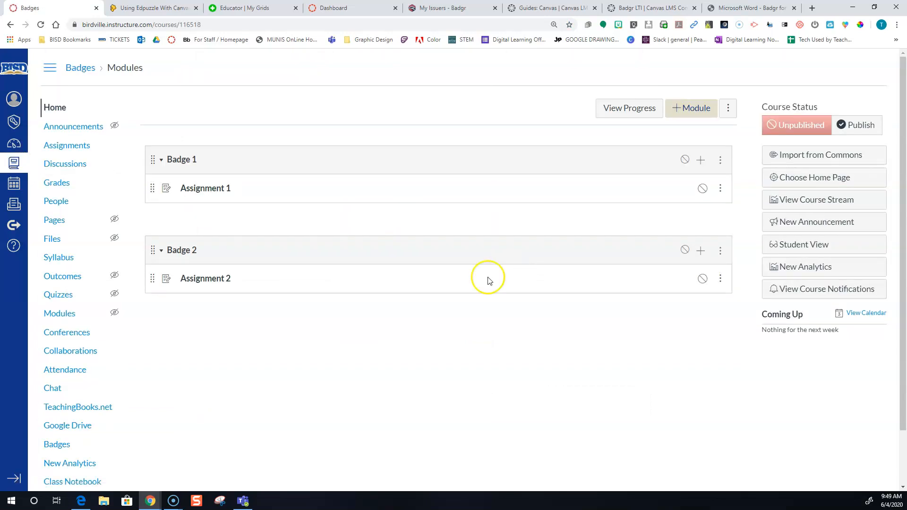
pyautogui.click(65, 398)
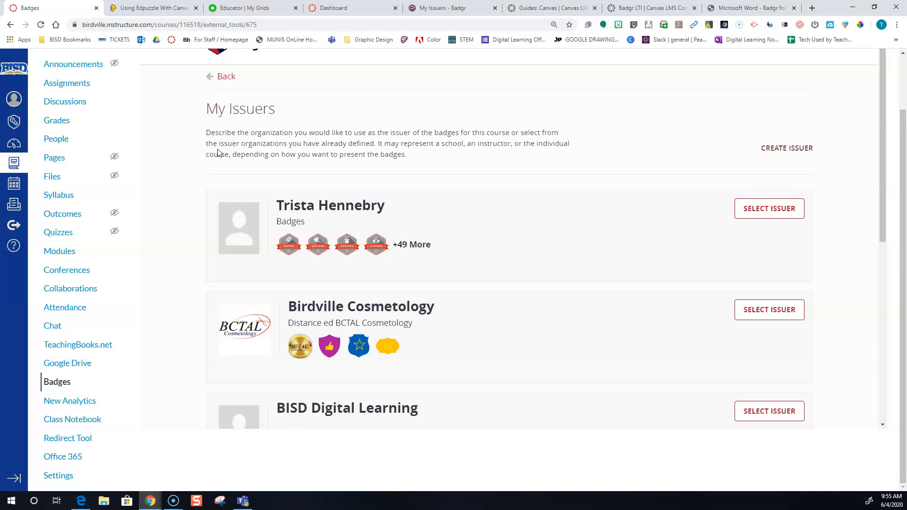
# Step: Start a new issuer with the instructor's full name as issuer name and "Descrption" as the description
pyautogui.click(786, 149)
pyautogui.click(493, 104)
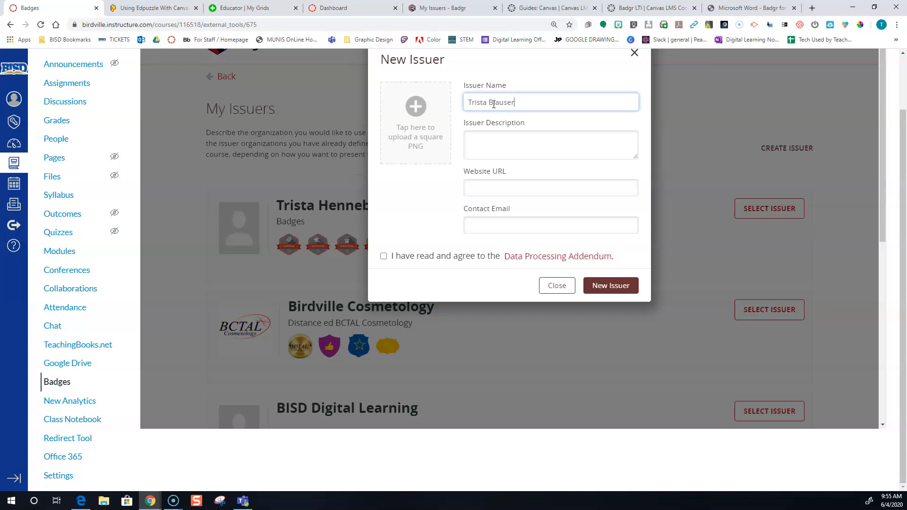
pyautogui.click(489, 146)
pyautogui.write('Descrption')
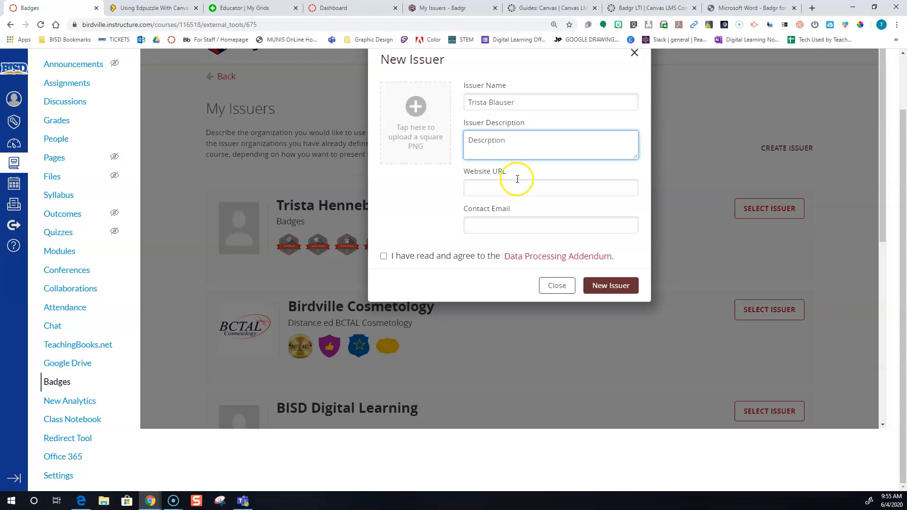
pyautogui.click(499, 193)
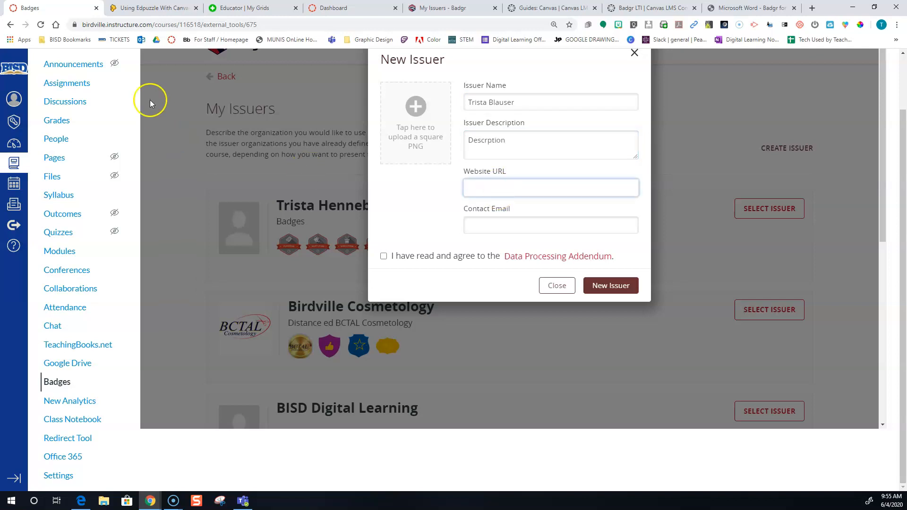
pyautogui.moveTo(82, 25); pyautogui.dragTo(199, 29)
pyautogui.hotkey('ctrl', 'c')
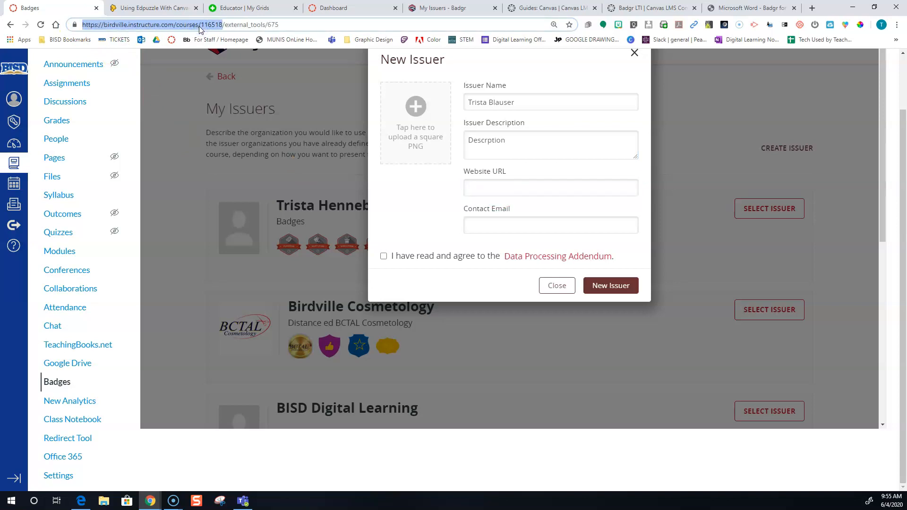
pyautogui.click(510, 189)
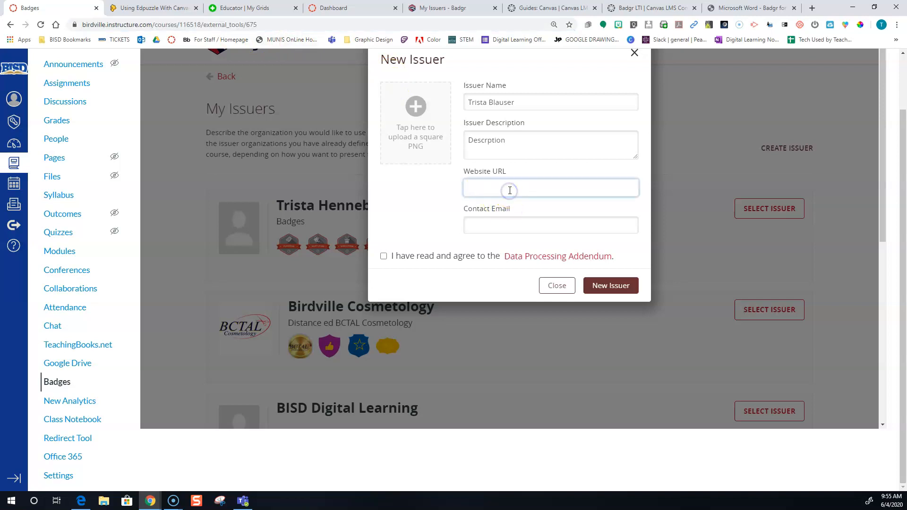
pyautogui.hotkey('ctrl', 'v')
# Step: Enter the issuer's contact email, agree to the Data Processing Addendum and create the issuer
pyautogui.click(515, 229)
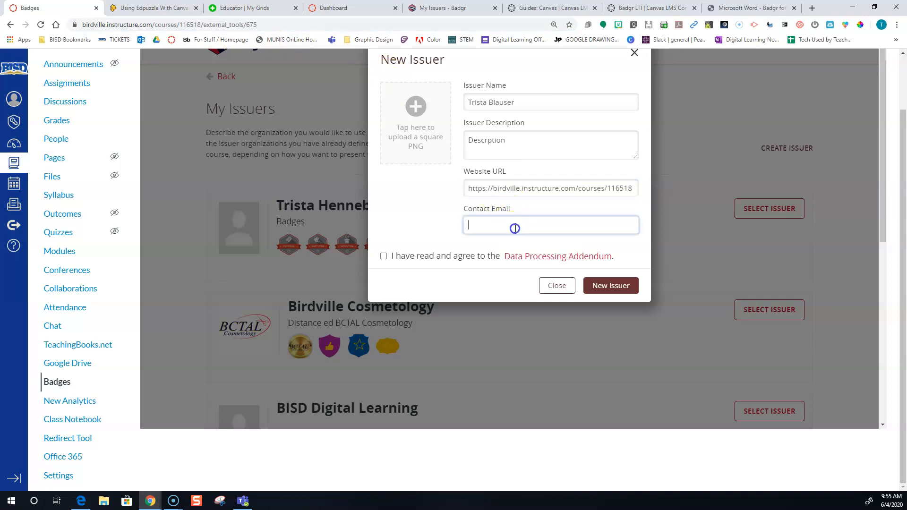
pyautogui.write('t')
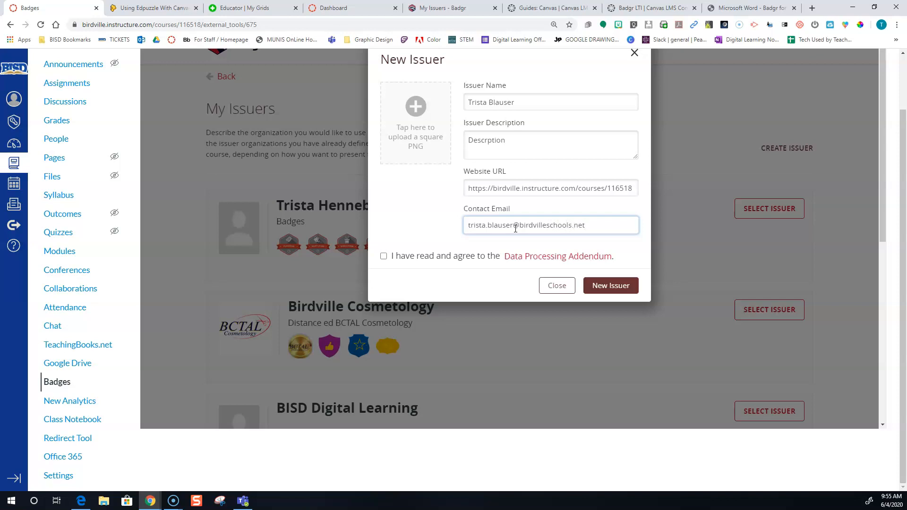
pyautogui.click(384, 256)
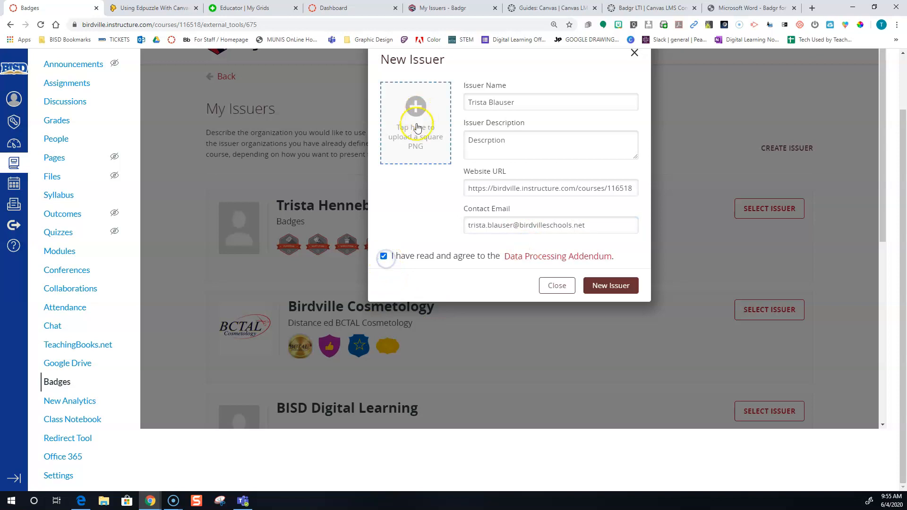
pyautogui.click(613, 286)
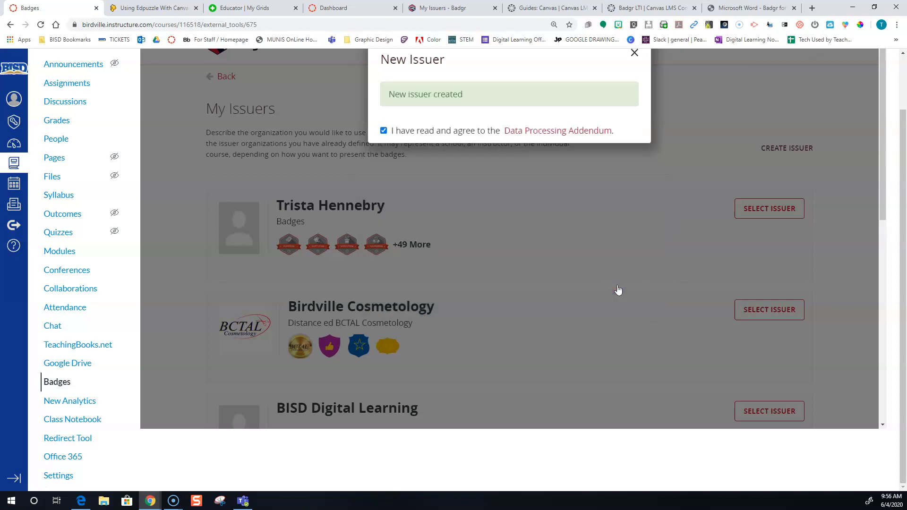
pyautogui.click(634, 53)
# Step: Choose the newly created issuer, described as "Descrption", as the course's badge issuer
pyautogui.scroll(-10, 626, 235)
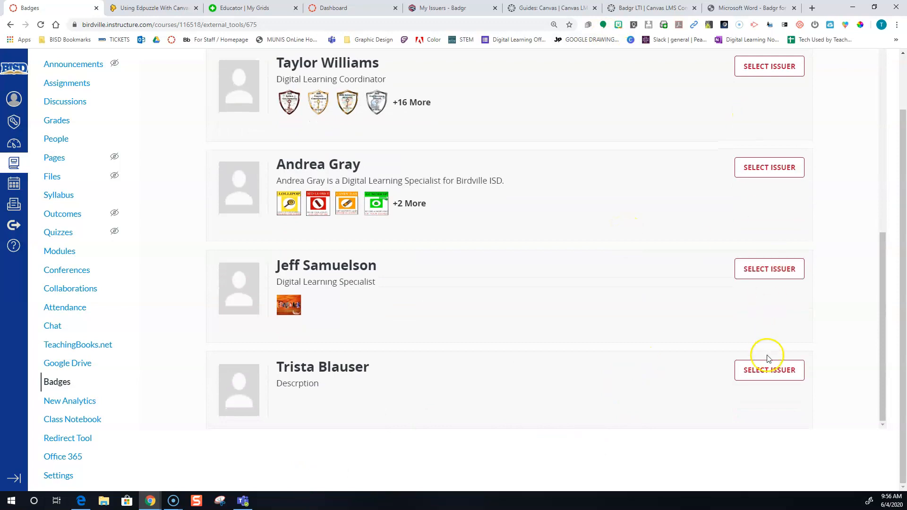
pyautogui.click(769, 370)
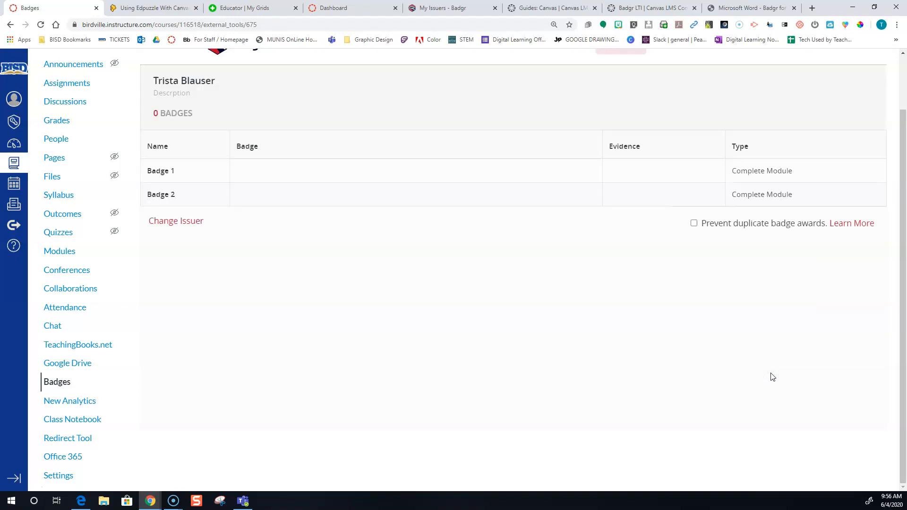
# Step: Start a new badge for the Badge 1 module and open Badge Studio to design its image
pyautogui.scroll(2, 543, 298)
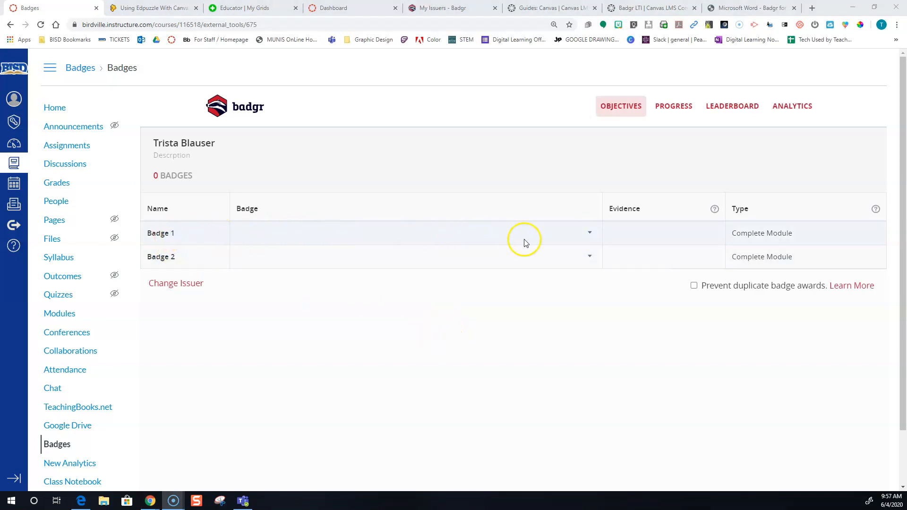
pyautogui.click(590, 232)
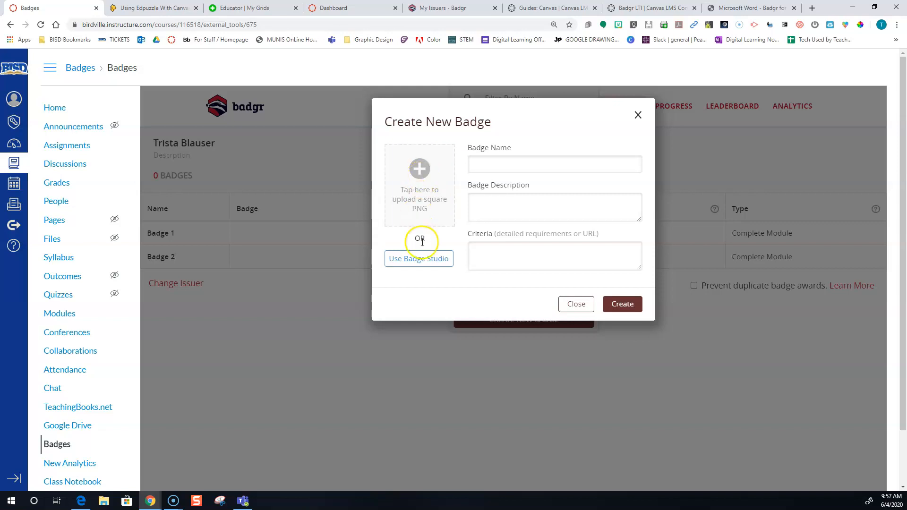
pyautogui.click(427, 265)
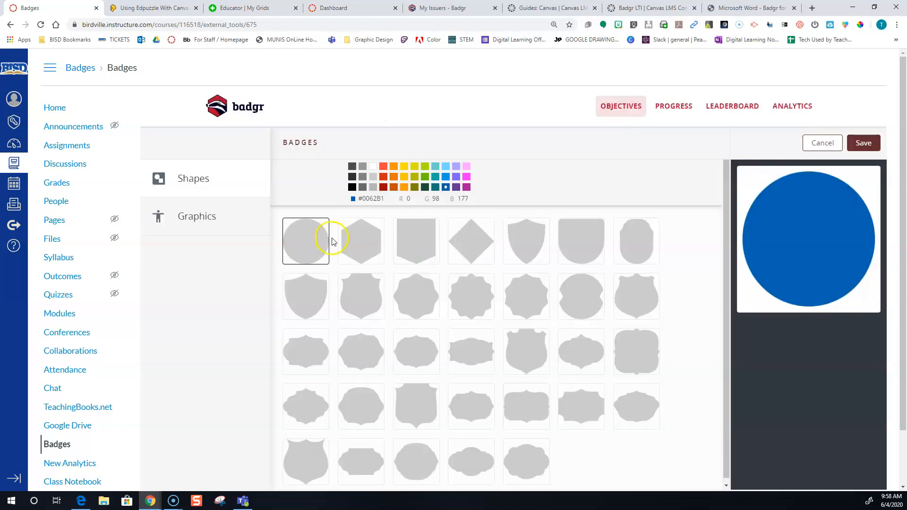
# Step: Design the badge as a diamond in pink #FA28FF with a power symbol graphic in green #68BC00
pyautogui.click(470, 247)
pyautogui.click(467, 177)
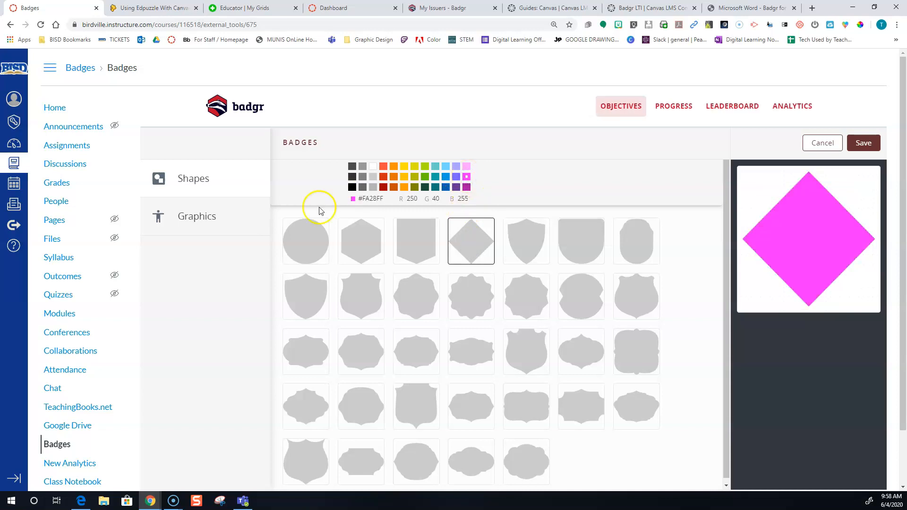
pyautogui.click(187, 223)
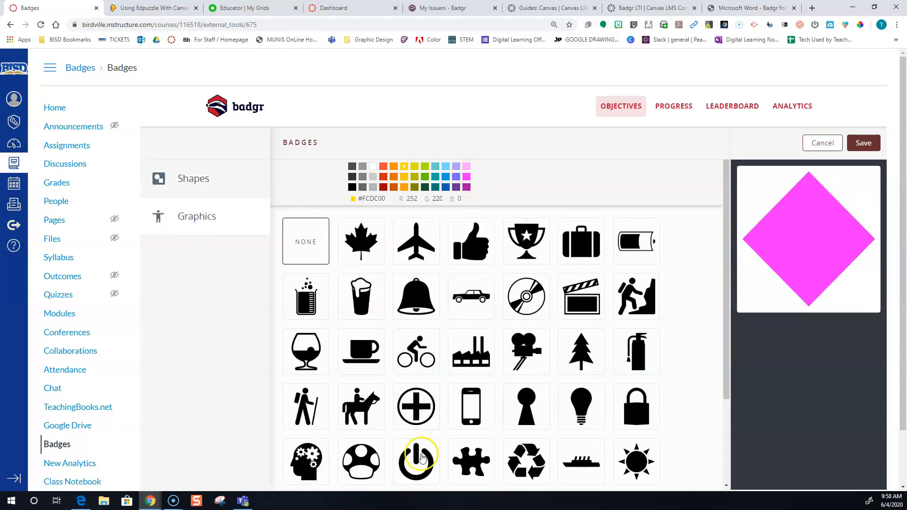
pyautogui.click(415, 456)
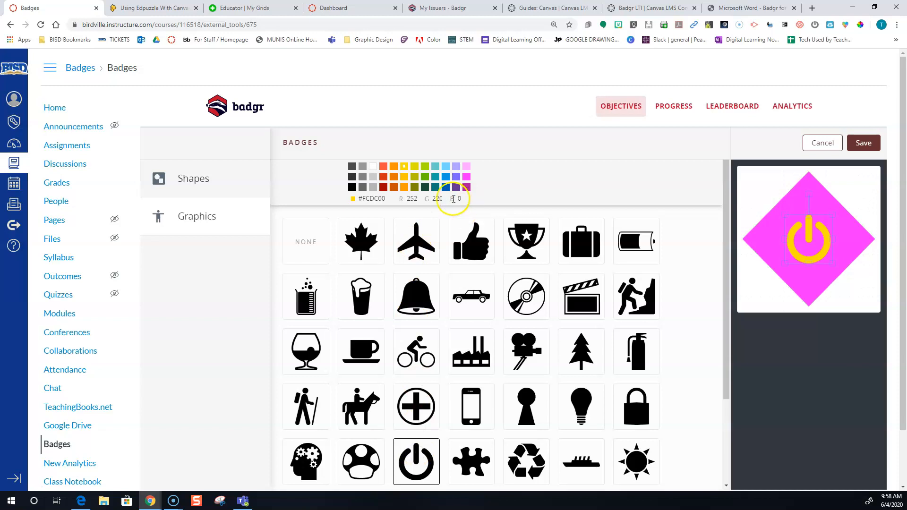
pyautogui.click(425, 177)
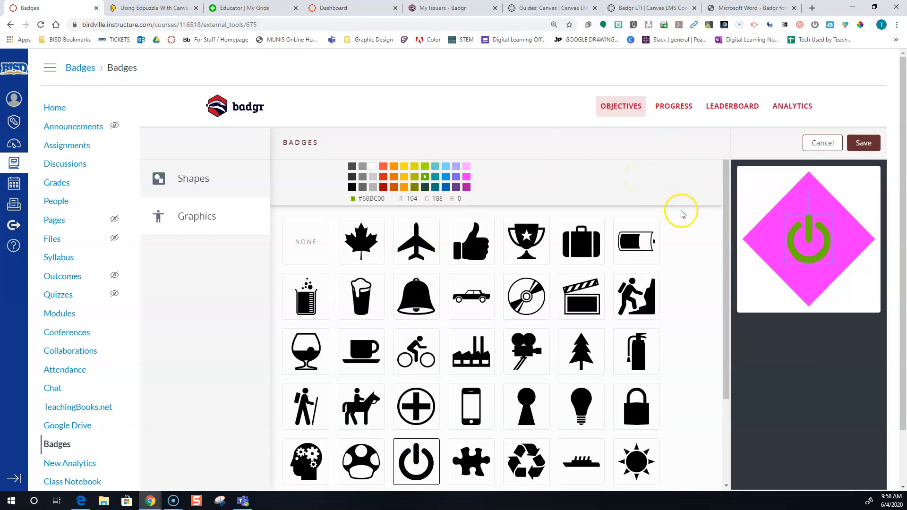
pyautogui.scroll(-3, 680, 211)
pyautogui.scroll(3, 573, 253)
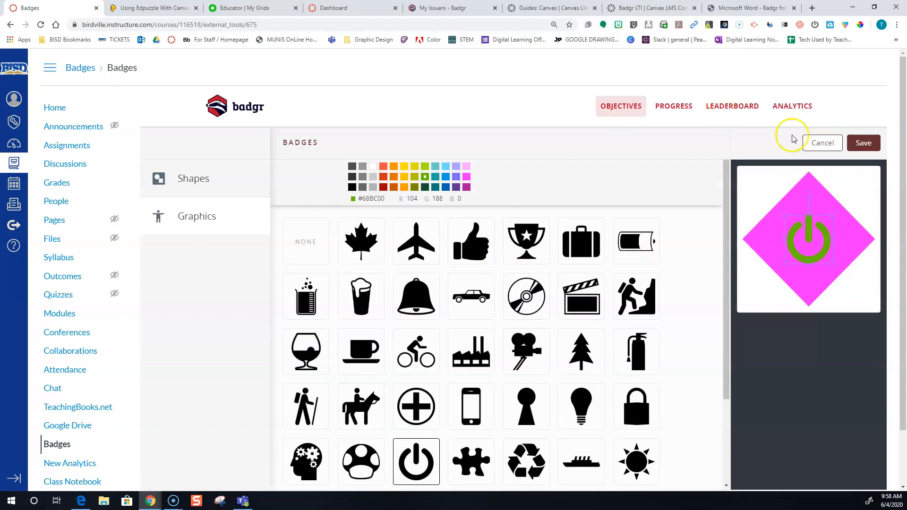
# Step: Save the designed badge image, name the badge "Badge 1" and give it the description "Description"
pyautogui.click(855, 142)
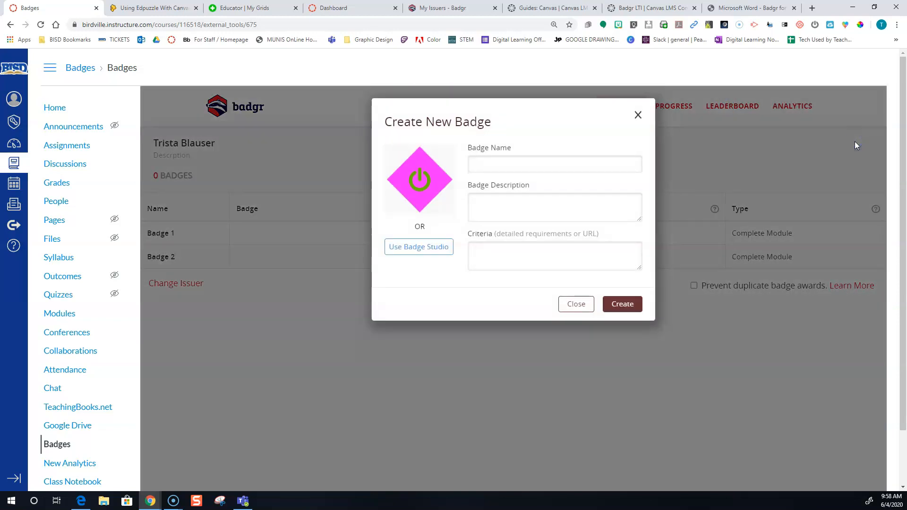
pyautogui.click(494, 160)
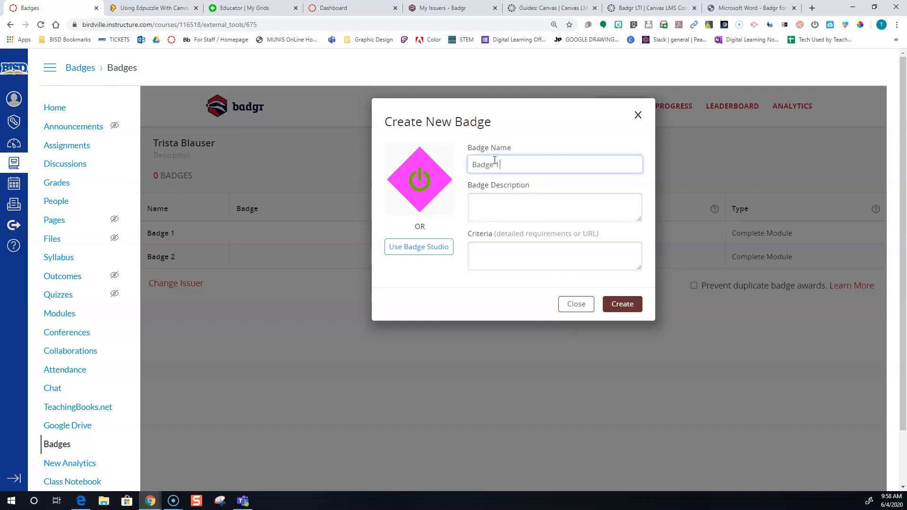
pyautogui.click(497, 206)
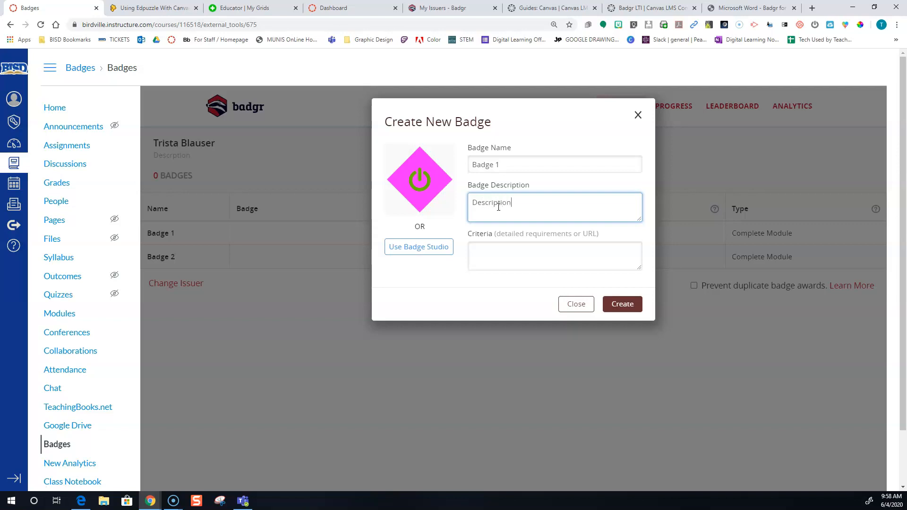
# Step: Copy the course's web address from the browser into the badge's criteria and create the badge
pyautogui.click(502, 256)
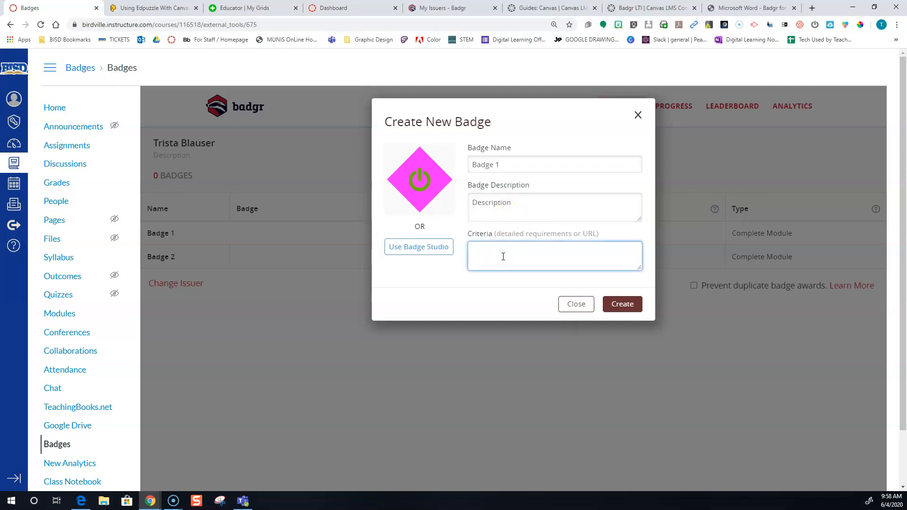
pyautogui.moveTo(81, 22); pyautogui.dragTo(274, 25)
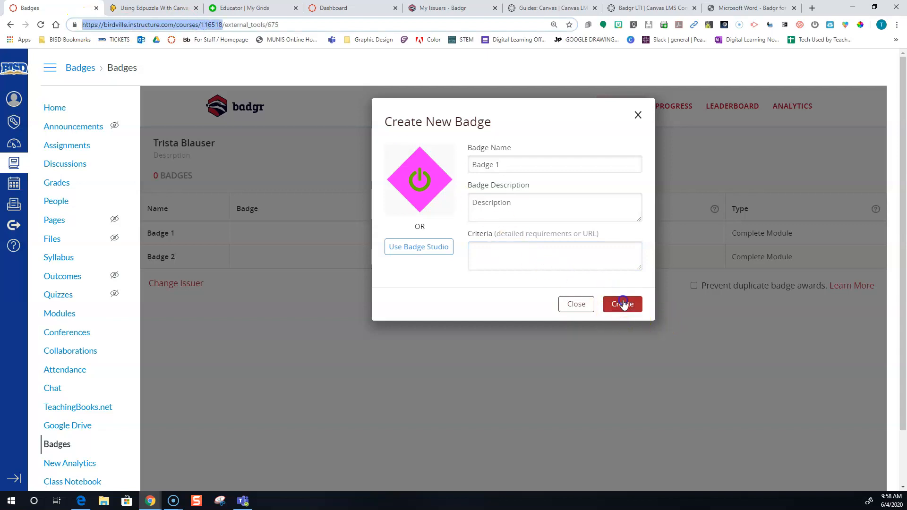
pyautogui.click(623, 304)
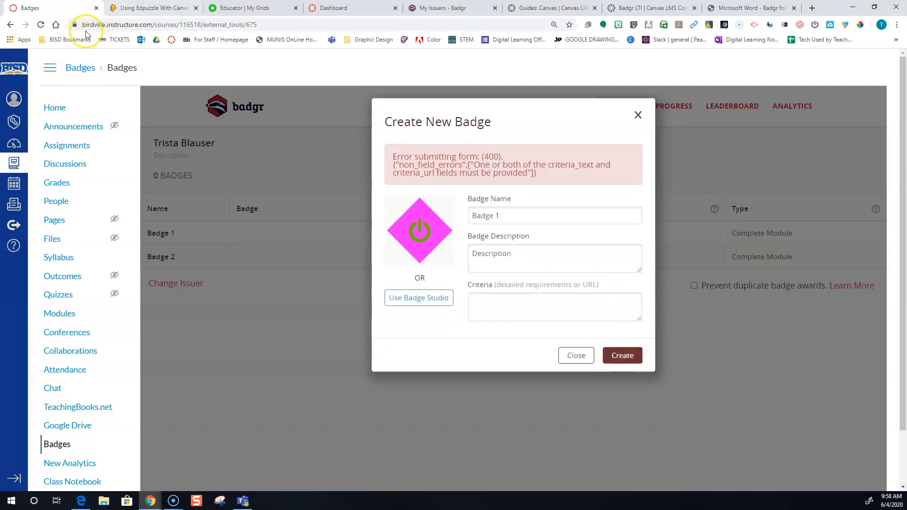
pyautogui.moveTo(81, 25); pyautogui.dragTo(200, 31)
pyautogui.hotkey('ctrl', 'c')
pyautogui.click(236, 66)
pyautogui.click(482, 303)
pyautogui.rightClick(482, 300)
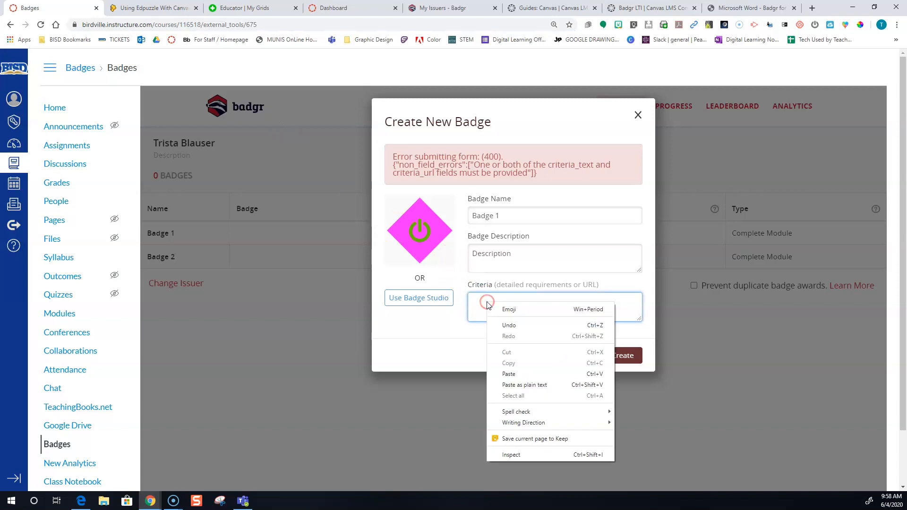
pyautogui.click(509, 376)
pyautogui.click(630, 364)
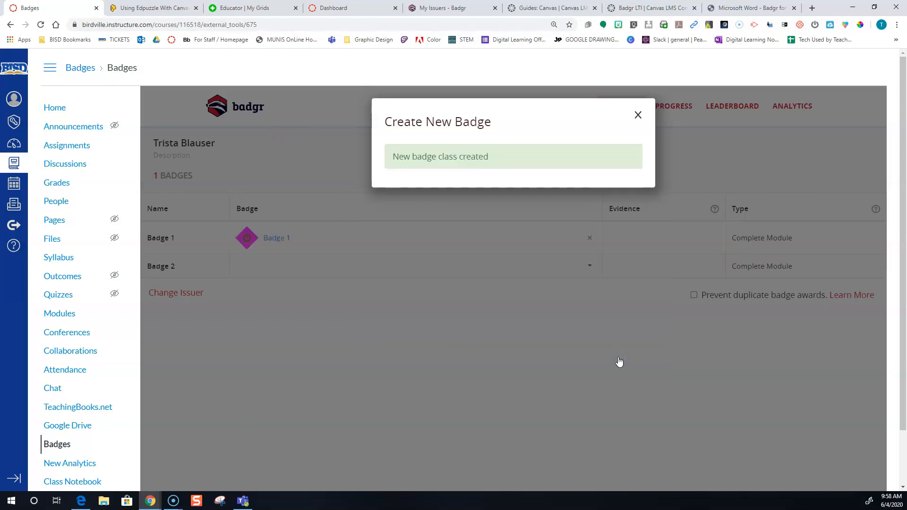
pyautogui.click(636, 115)
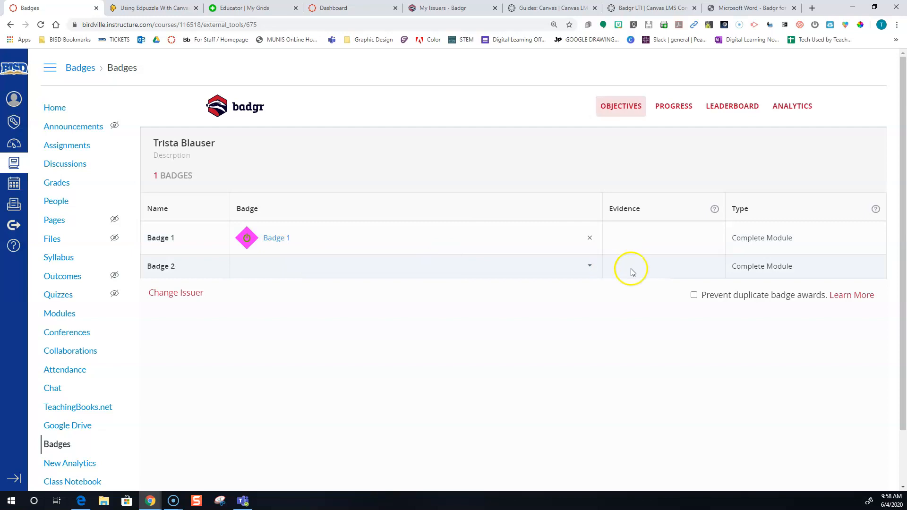
# Step: Start a new badge for the Badge 2 module and design a blue #0062B1 circle with a yellow #FCDC00 mobile phone graphic
pyautogui.click(589, 266)
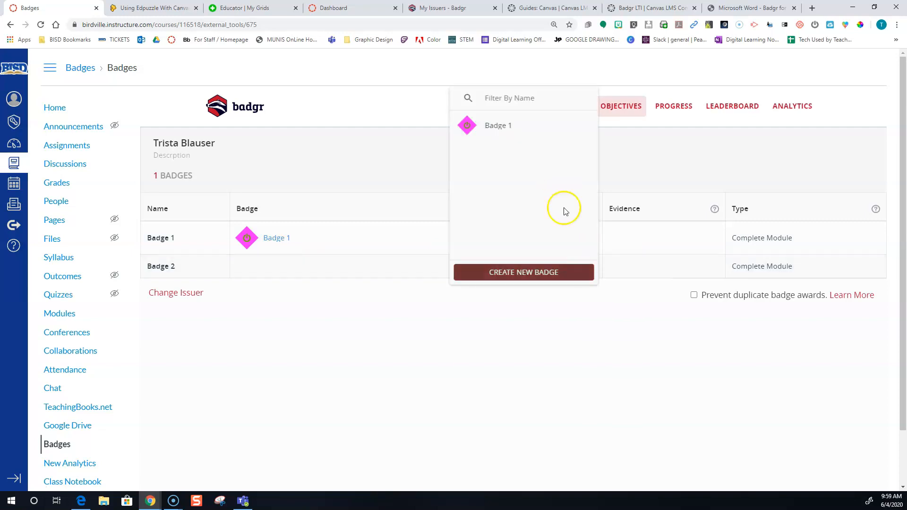
pyautogui.click(556, 272)
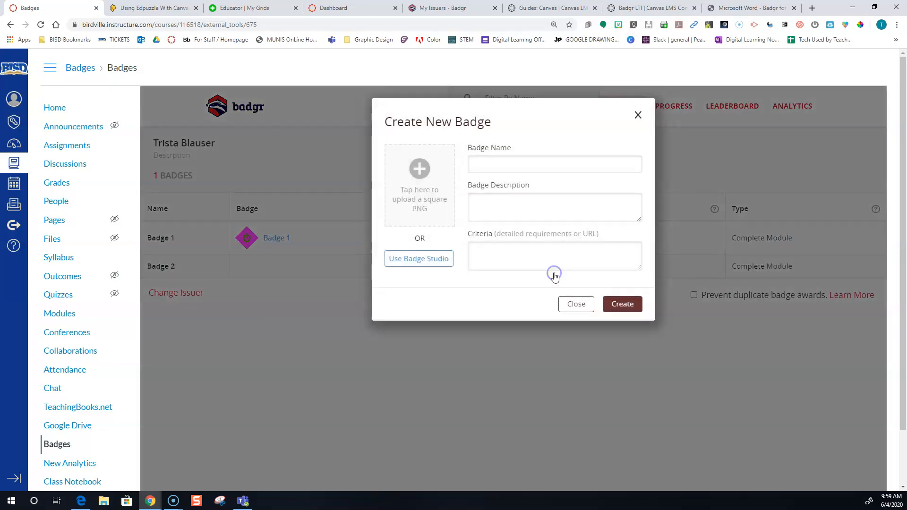
pyautogui.click(428, 263)
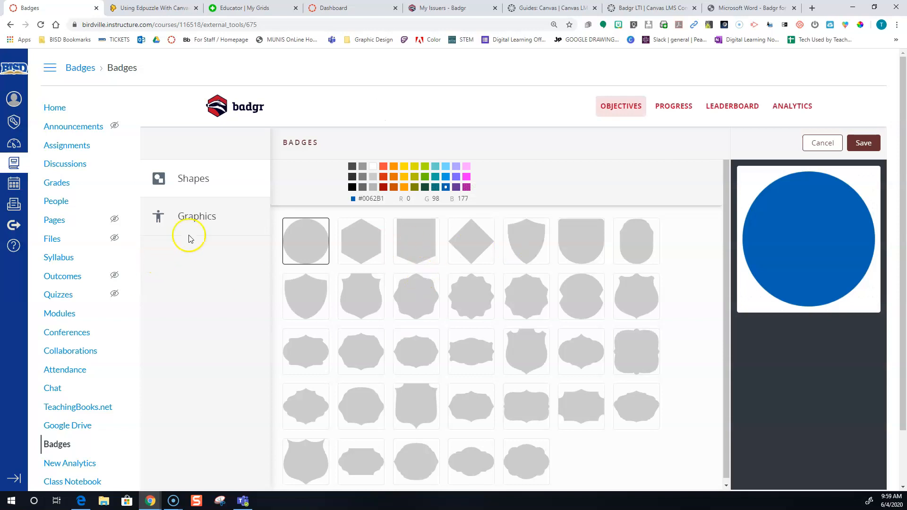
pyautogui.click(202, 217)
pyautogui.click(471, 406)
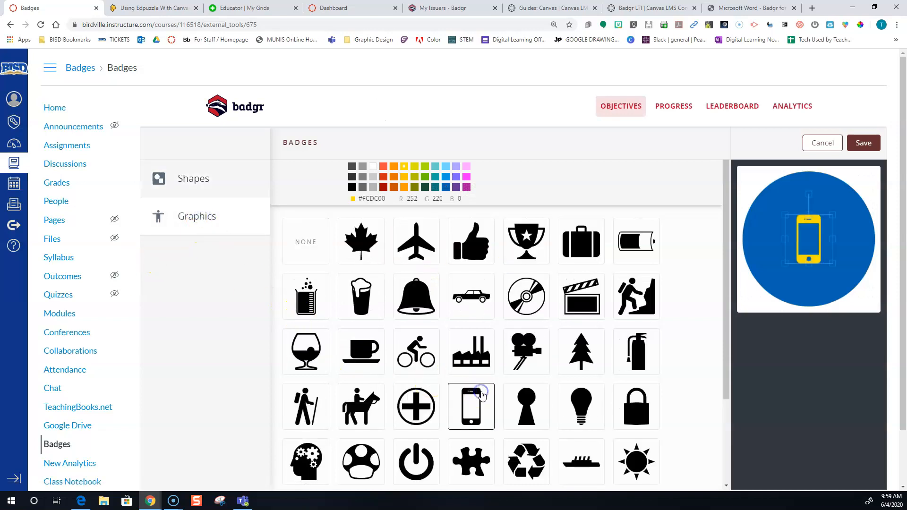
pyautogui.click(864, 143)
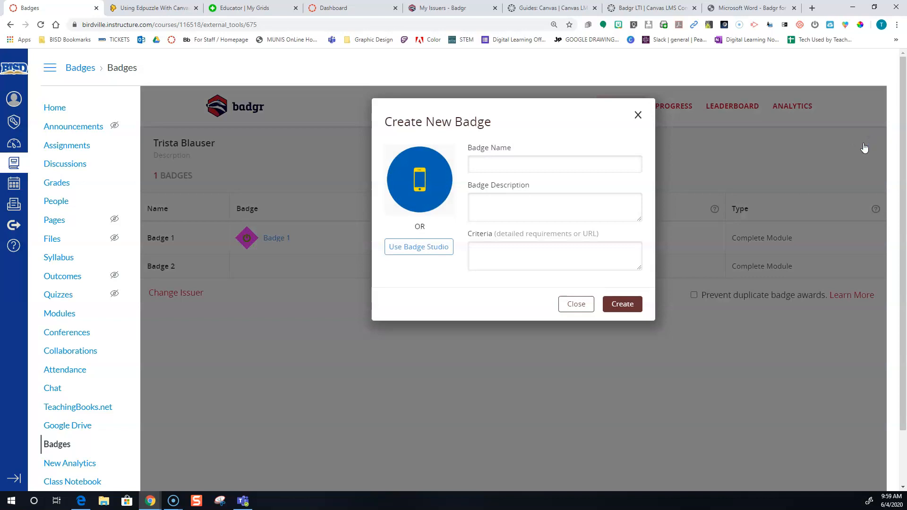
# Step: Name the new badge "Badge 2", describe it as "Despription", paste the copied course address as its criteria and create it
pyautogui.click(531, 165)
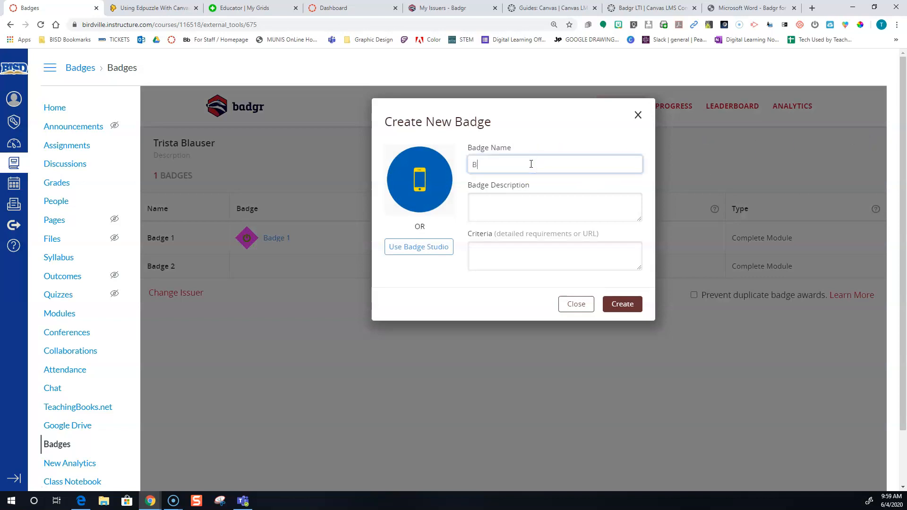
pyautogui.click(508, 221)
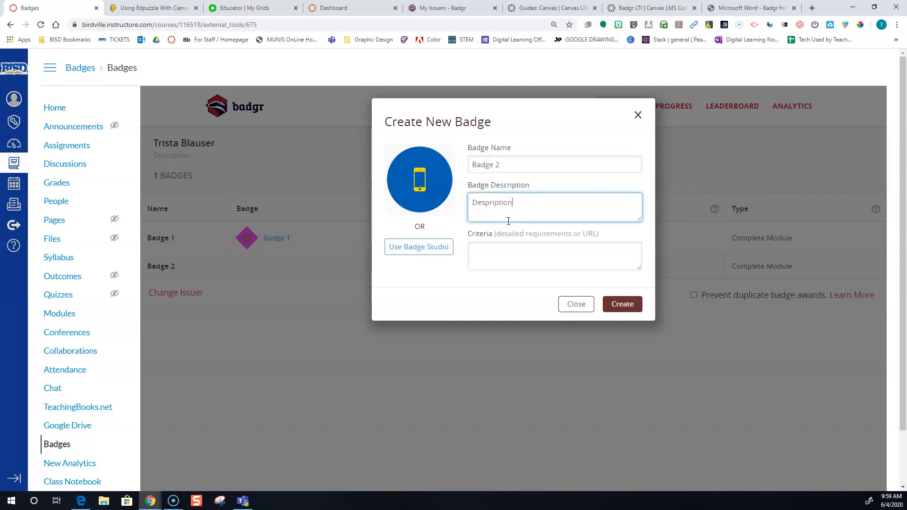
pyautogui.click(509, 256)
pyautogui.hotkey('ctrl', 'v')
pyautogui.click(622, 303)
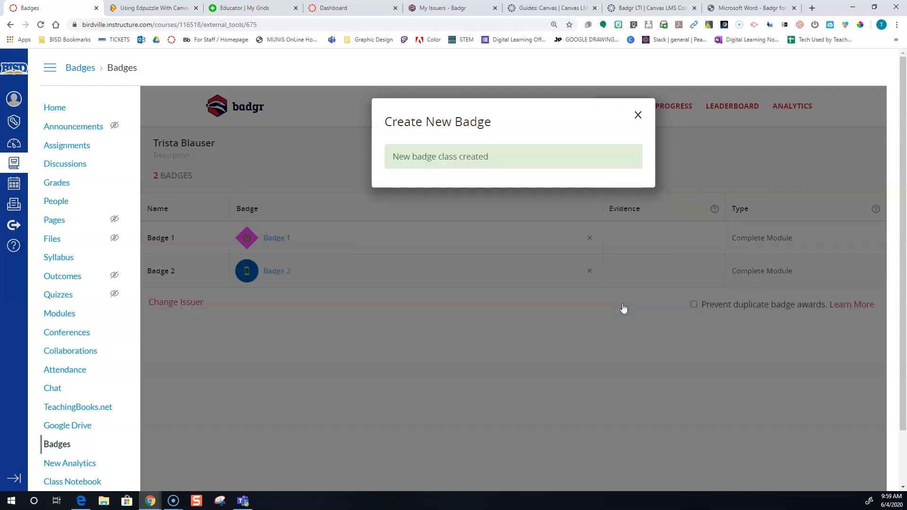
pyautogui.click(638, 115)
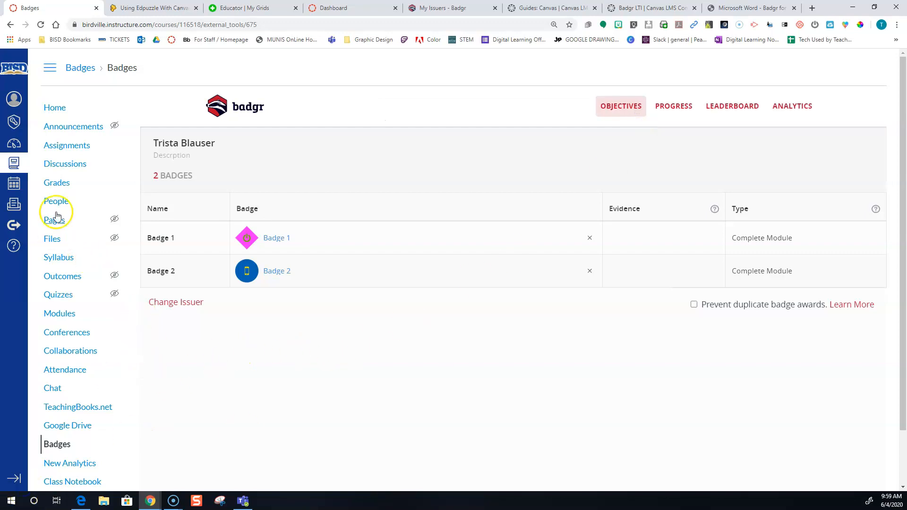
# Step: Go to the course modules and review the completion requirements in the Badge 1 module's settings
pyautogui.click(65, 316)
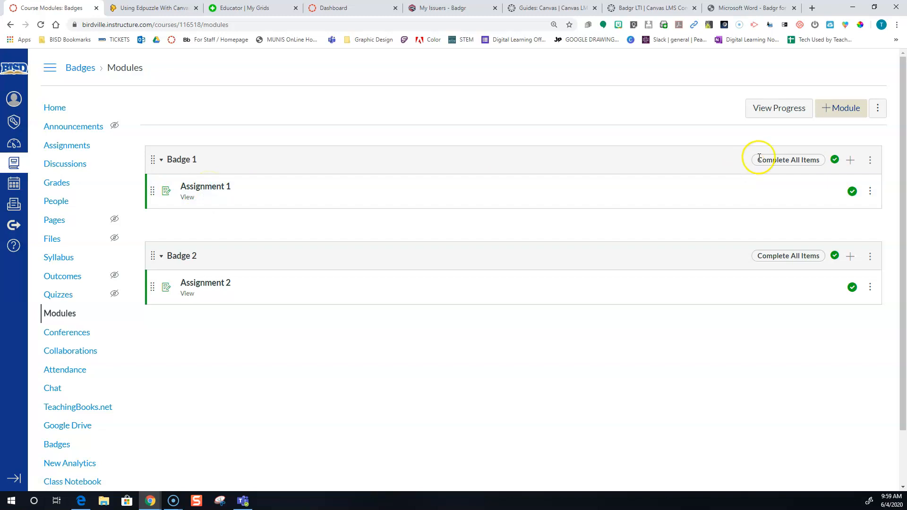
pyautogui.click(870, 163)
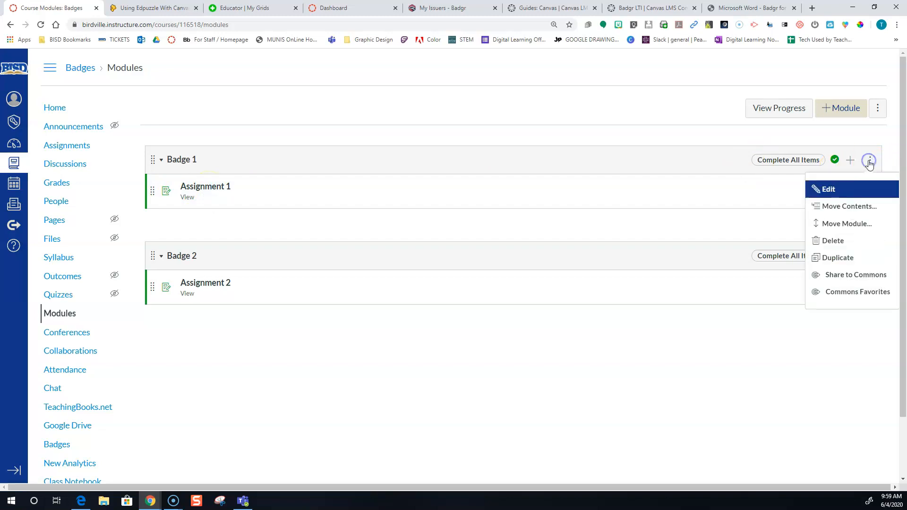
pyautogui.click(819, 186)
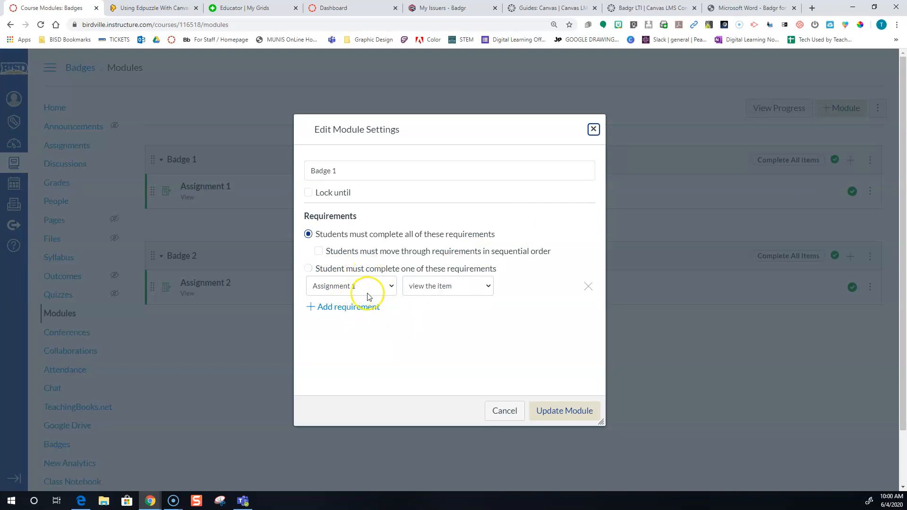
pyautogui.click(510, 412)
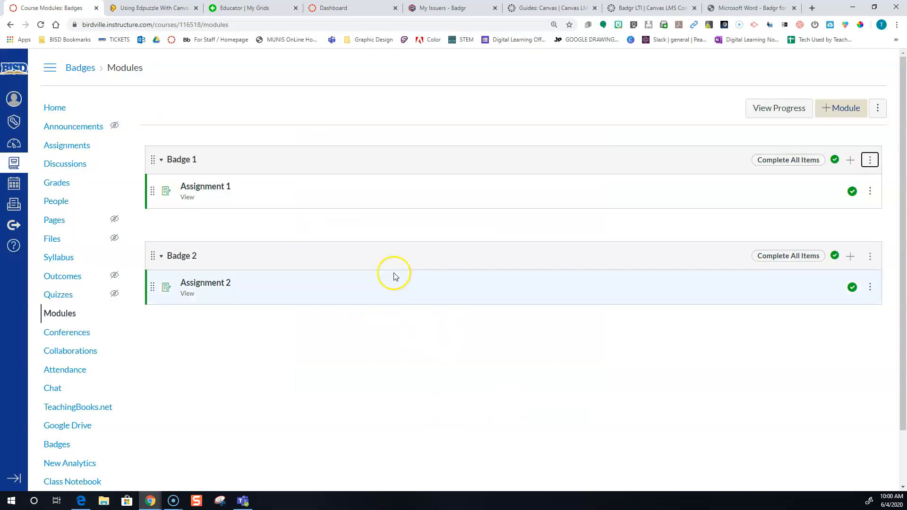
# Step: Add the Badgr external tool to the Badge 1 module as a Submit Badge Evidence page
pyautogui.click(850, 160)
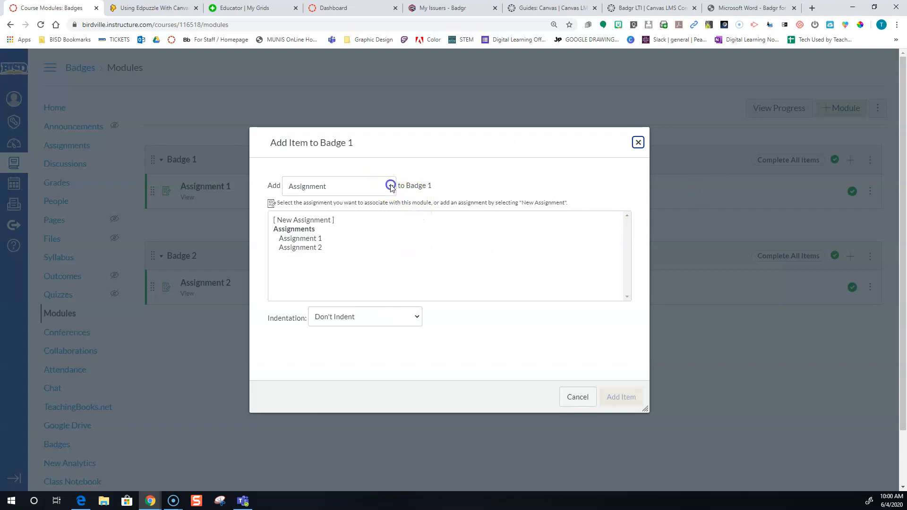
pyautogui.click(390, 186)
pyautogui.click(316, 308)
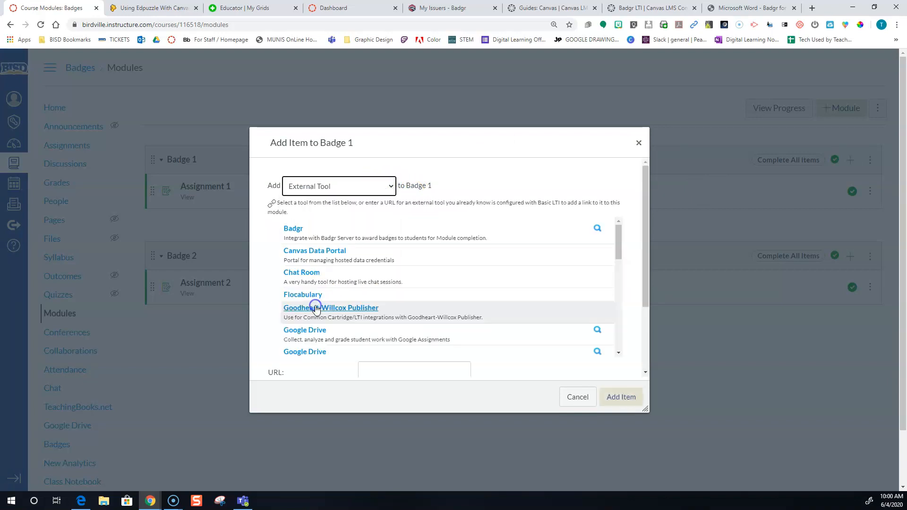
pyautogui.click(294, 227)
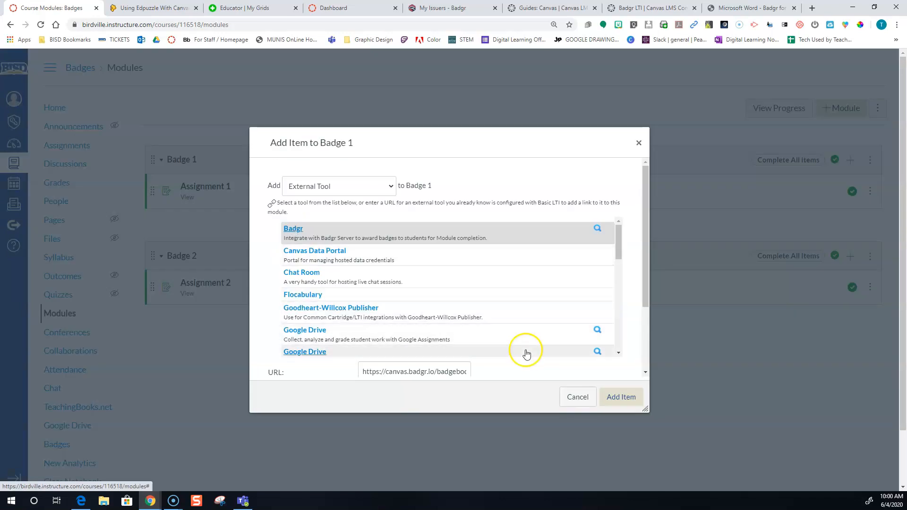
pyautogui.scroll(-3, 527, 354)
pyautogui.moveTo(646, 286); pyautogui.dragTo(634, 363)
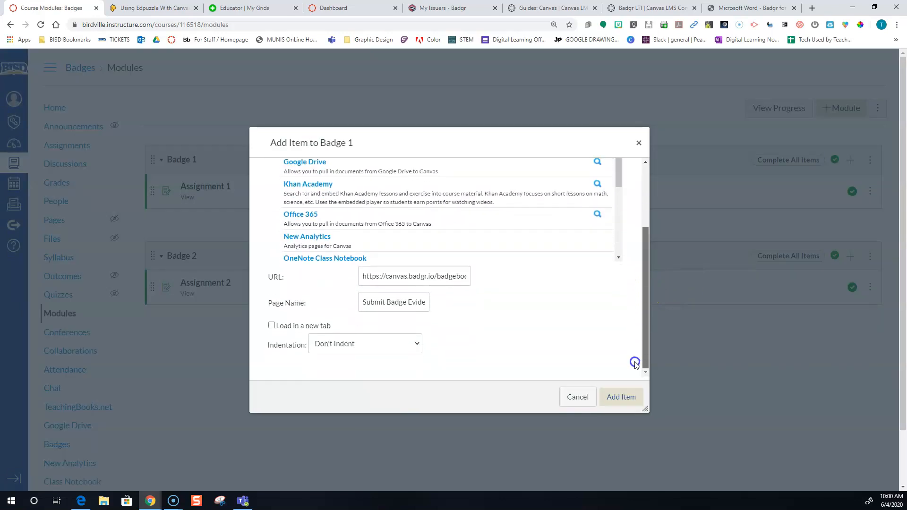
pyautogui.click(622, 397)
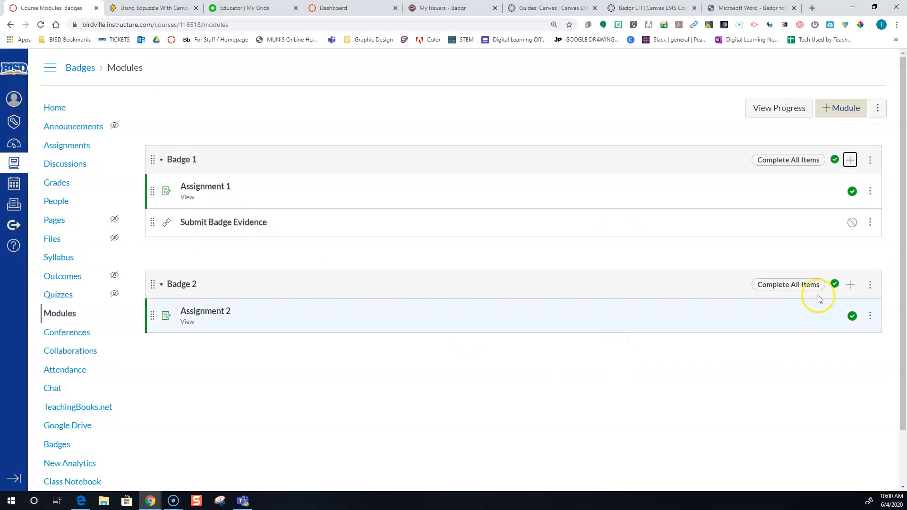
# Step: Add the same Badgr Submit Badge Evidence page to the Badge 2 module
pyautogui.click(851, 284)
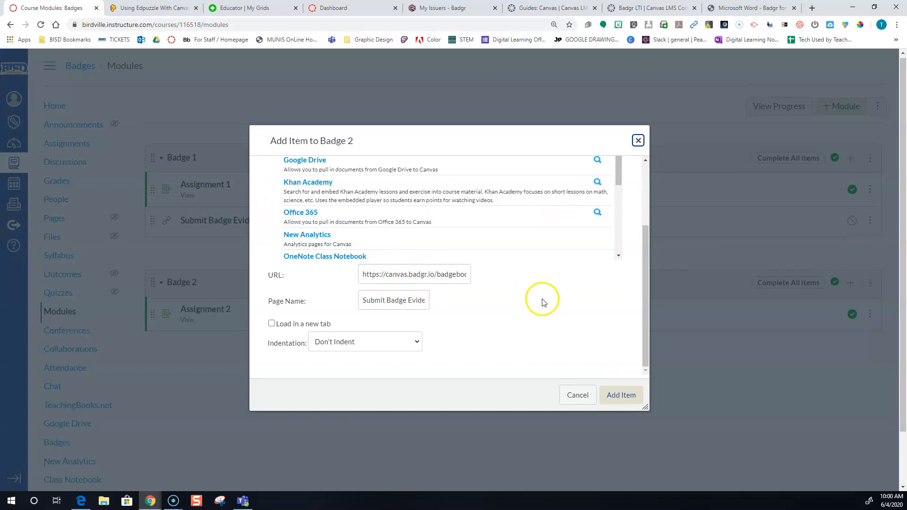
pyautogui.scroll(-2, 542, 300)
pyautogui.click(621, 336)
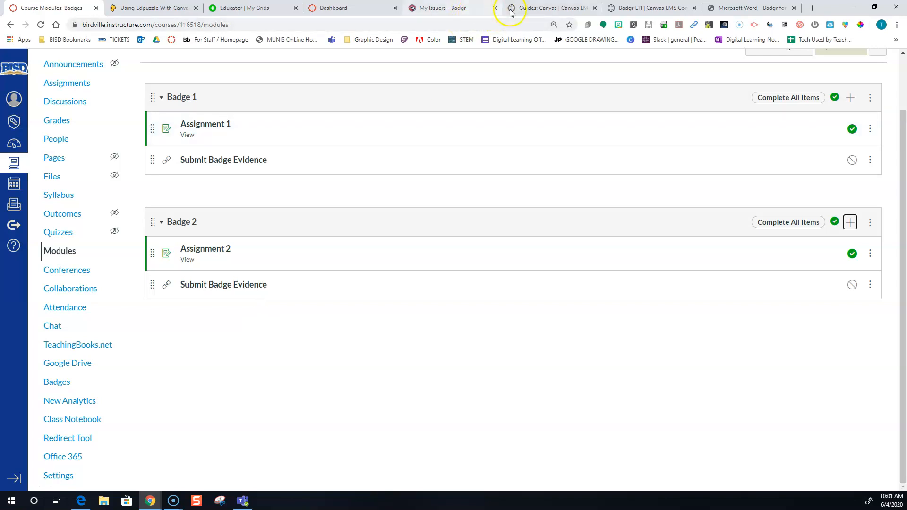
# Step: Switch to the Badgr website, sign out and sign back in with the Google account to reload the issuers
pyautogui.click(453, 8)
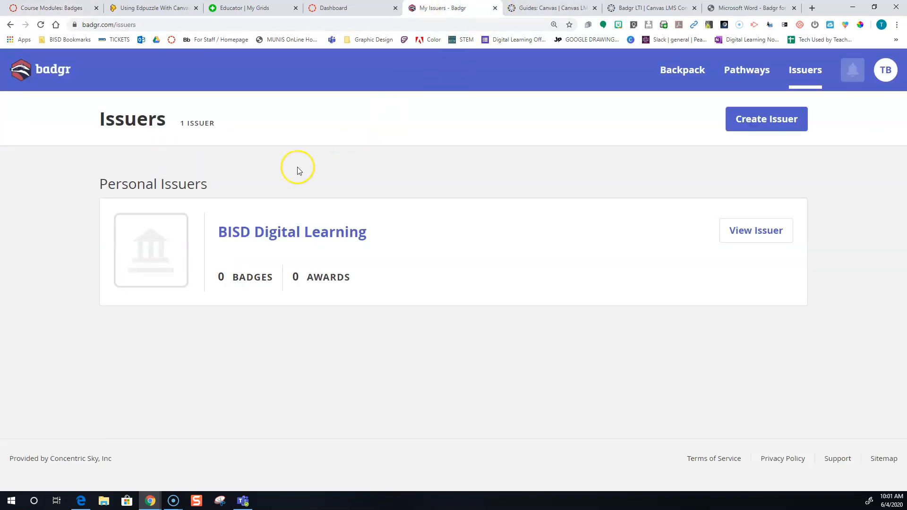
pyautogui.click(887, 75)
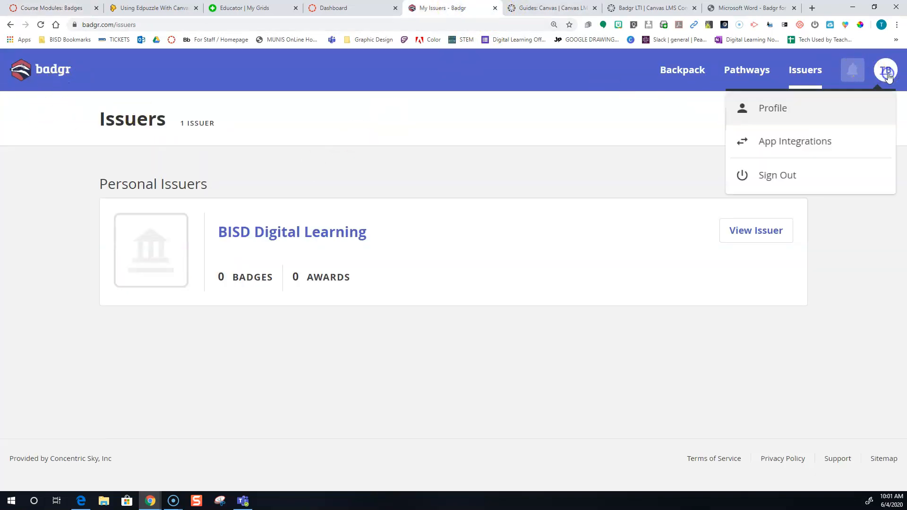
pyautogui.click(779, 176)
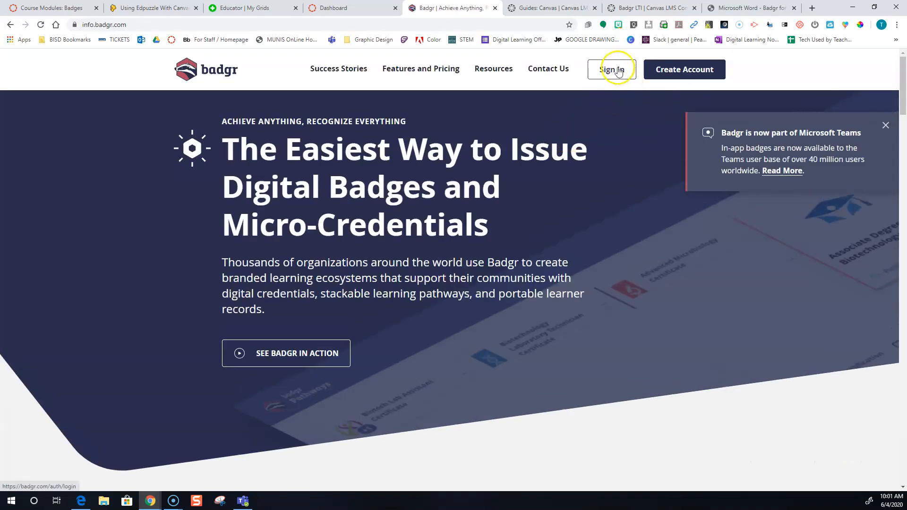
pyautogui.click(617, 70)
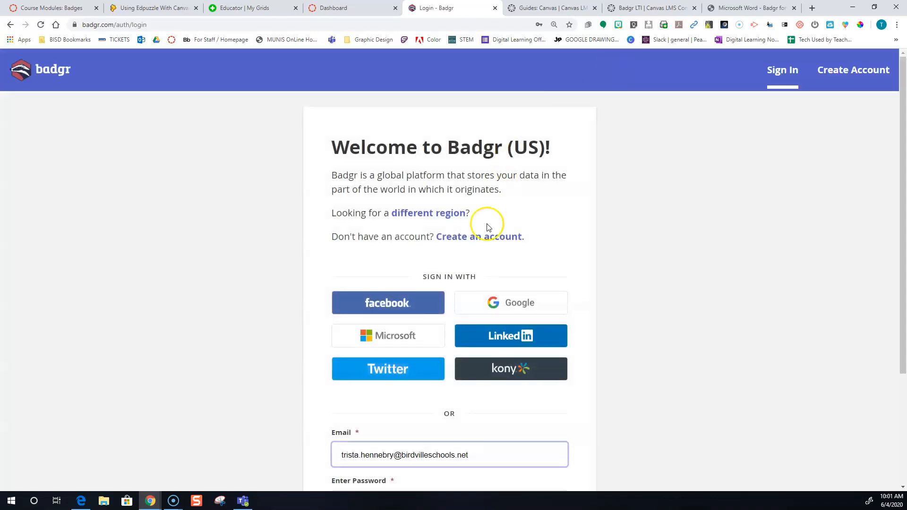
pyautogui.click(513, 302)
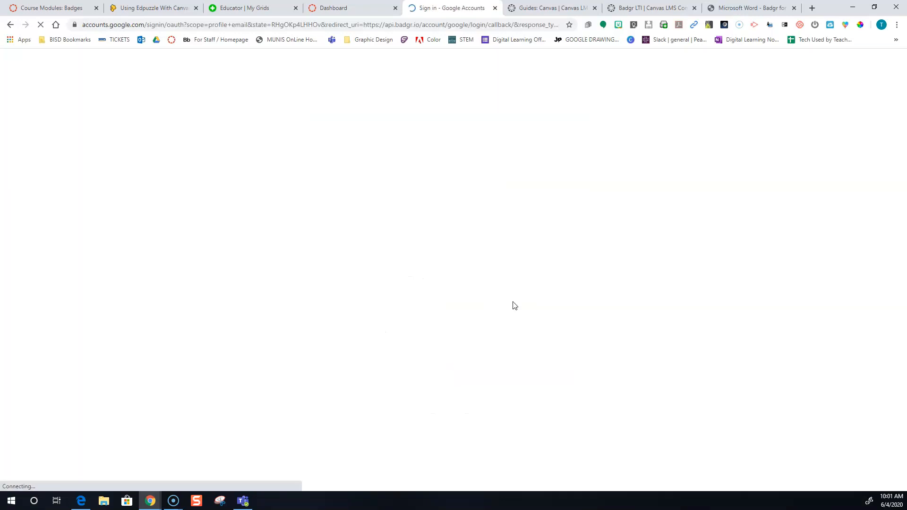
pyautogui.click(454, 252)
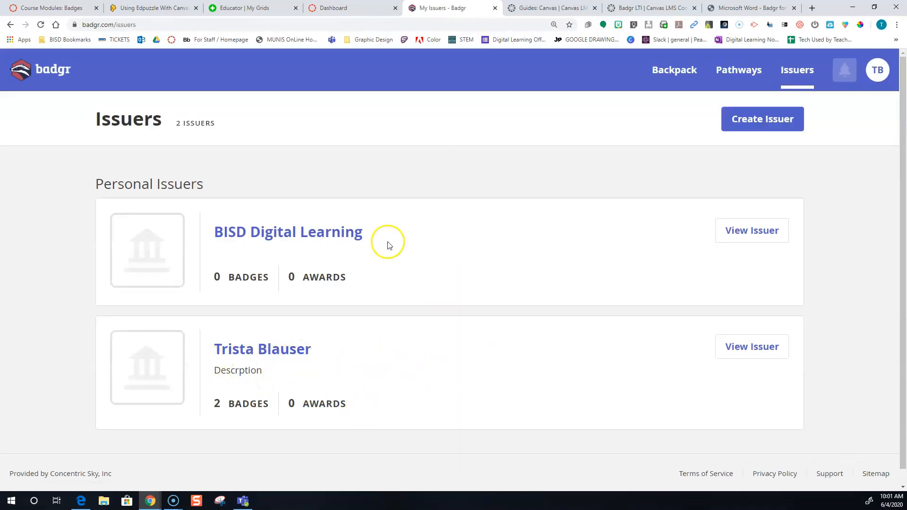
# Step: Glance at the Canvas course modules, return to the Badgr issuers list and open the issuer that holds Badge 1 and Badge 2
pyautogui.click(57, 8)
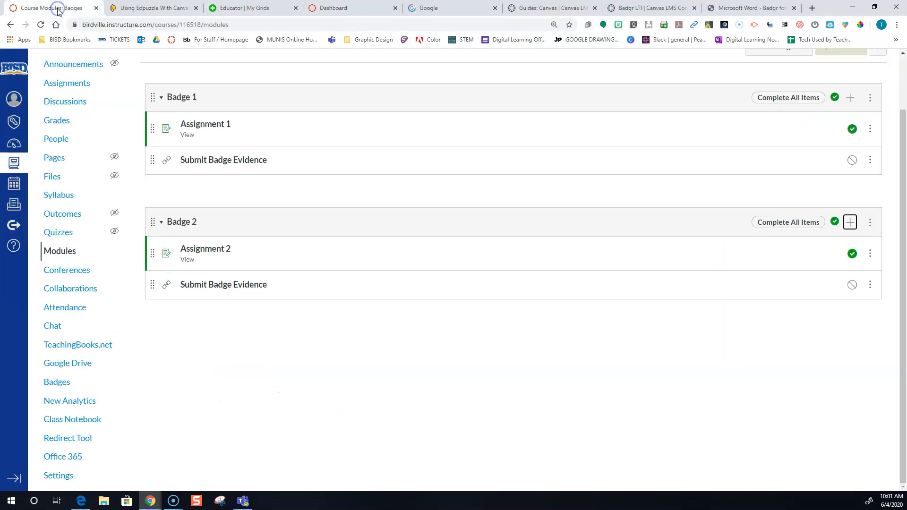
pyautogui.click(447, 8)
pyautogui.click(10, 25)
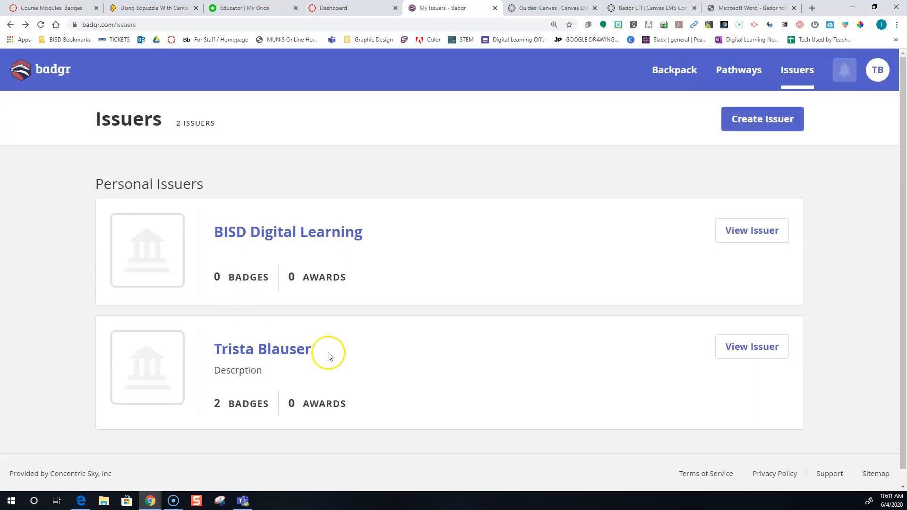
pyautogui.click(272, 350)
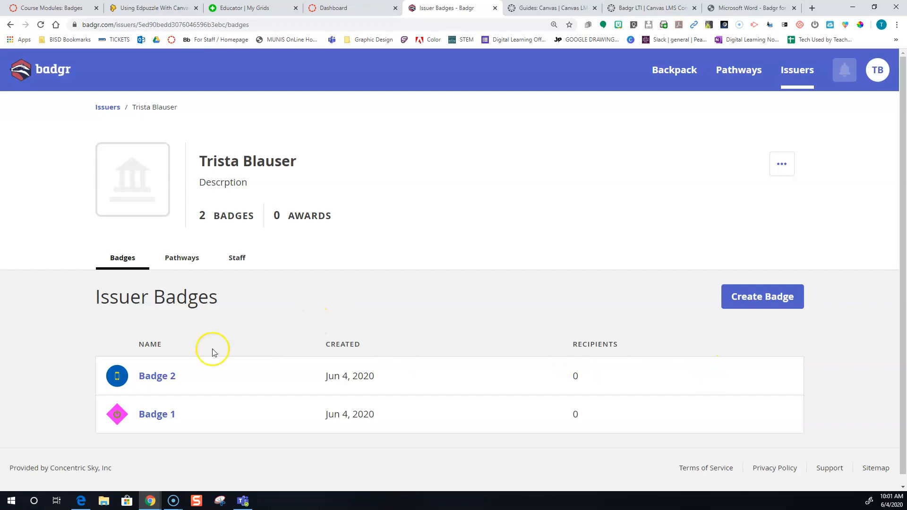
# Step: Examine the basic information, earning criteria and optional details of a blank Create Badge form, and return to the Canvas course modules
pyautogui.click(761, 297)
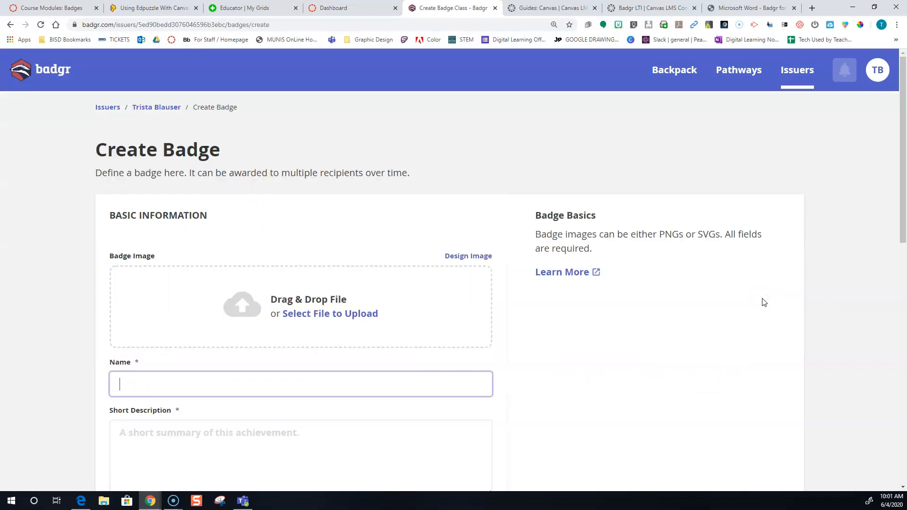
pyautogui.scroll(-1, 308, 368)
pyautogui.scroll(-2, 312, 366)
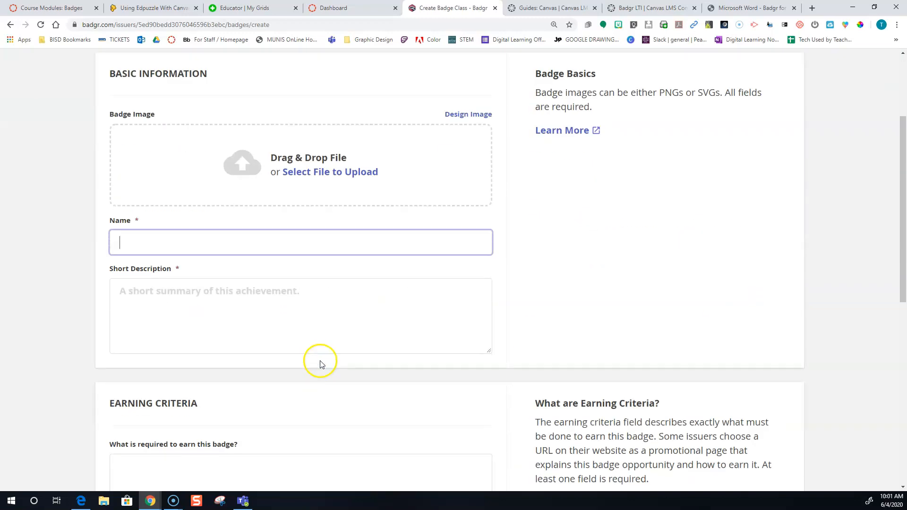
pyautogui.scroll(-3, 293, 307)
pyautogui.scroll(5, 214, 233)
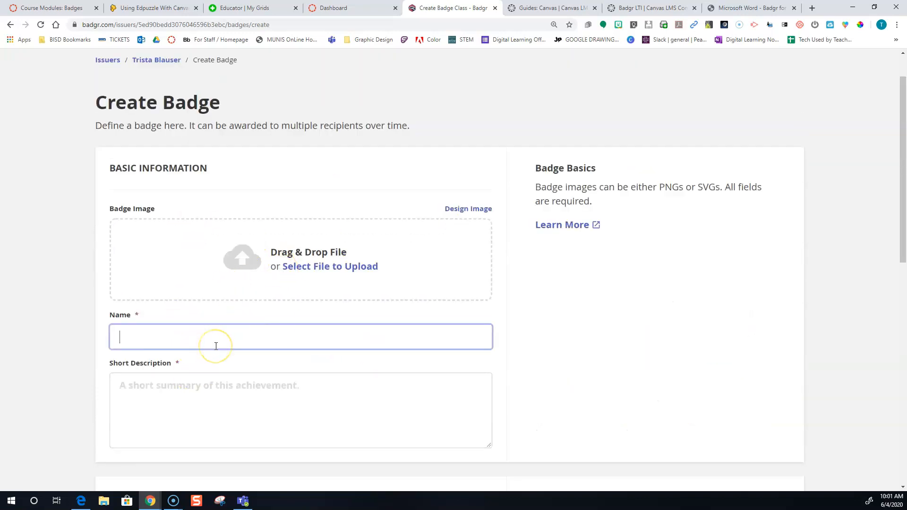
pyautogui.scroll(-4, 216, 346)
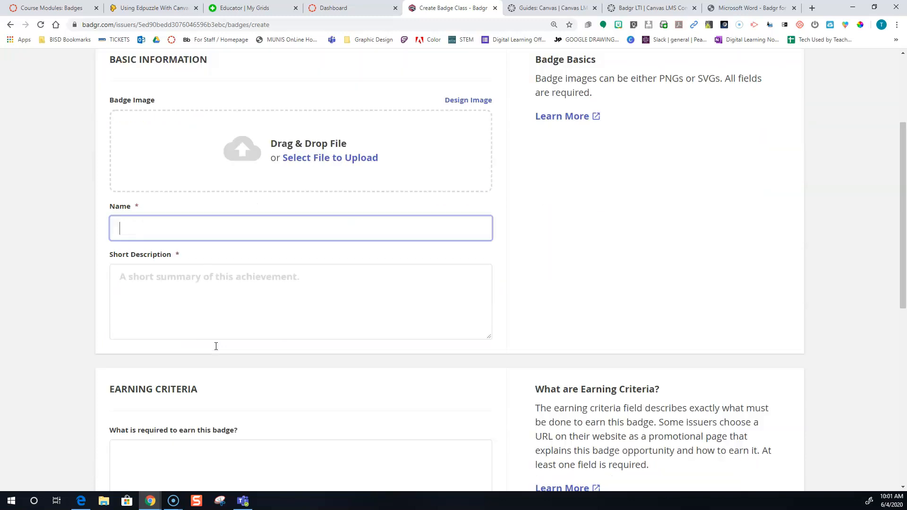
pyautogui.scroll(-2, 216, 347)
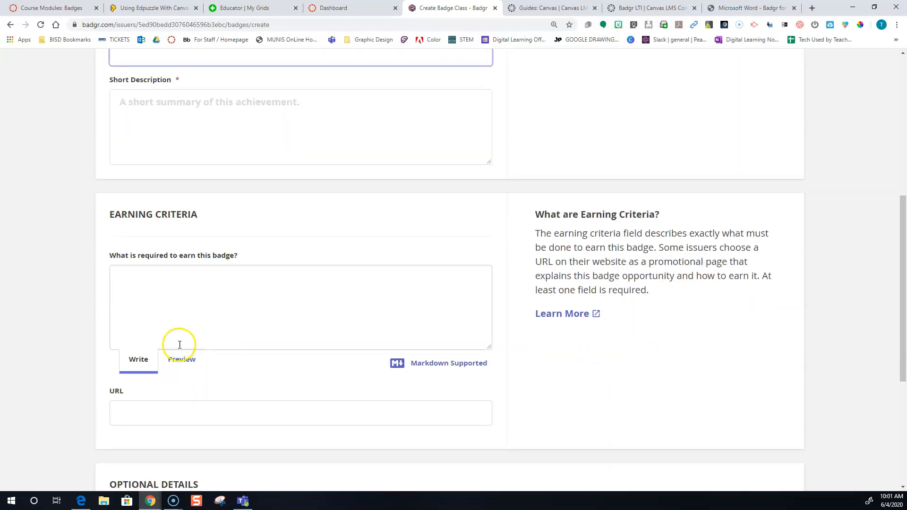
pyautogui.scroll(-4, 178, 345)
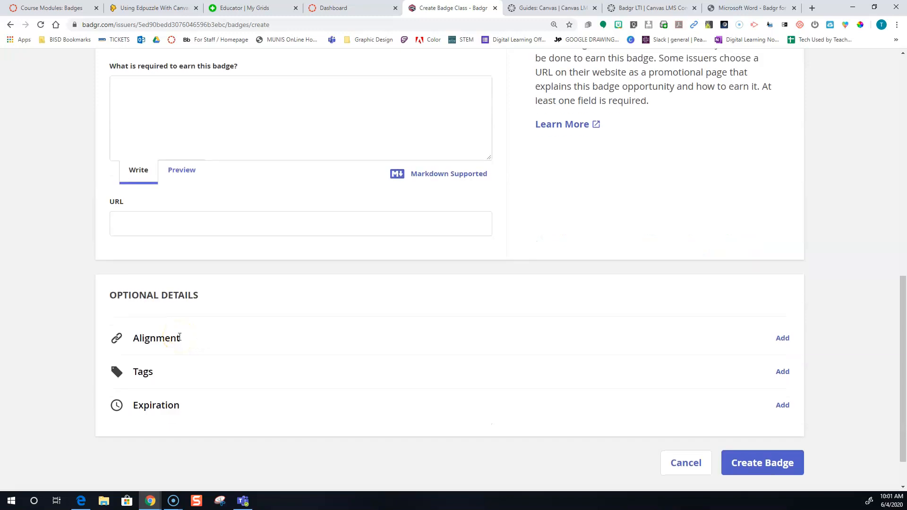
pyautogui.scroll(-1, 179, 337)
pyautogui.scroll(7, 179, 339)
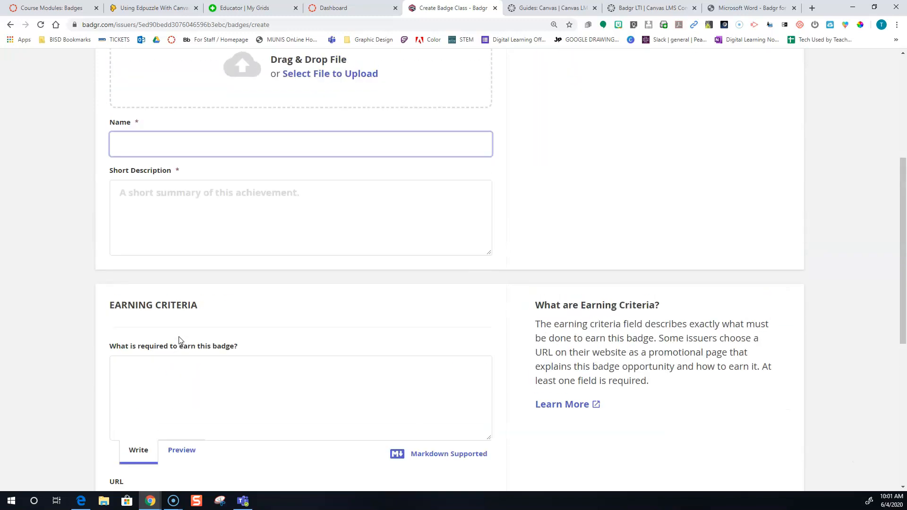
pyautogui.scroll(5, 180, 338)
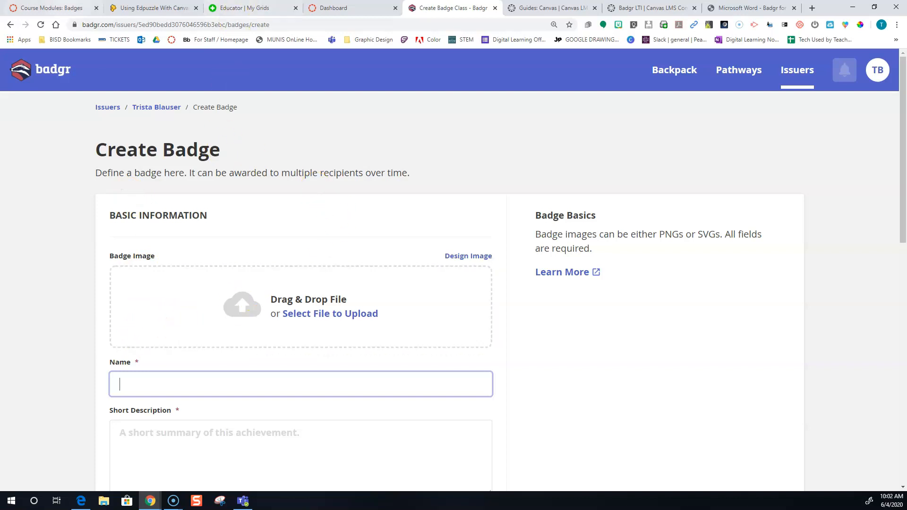
pyautogui.click(64, 9)
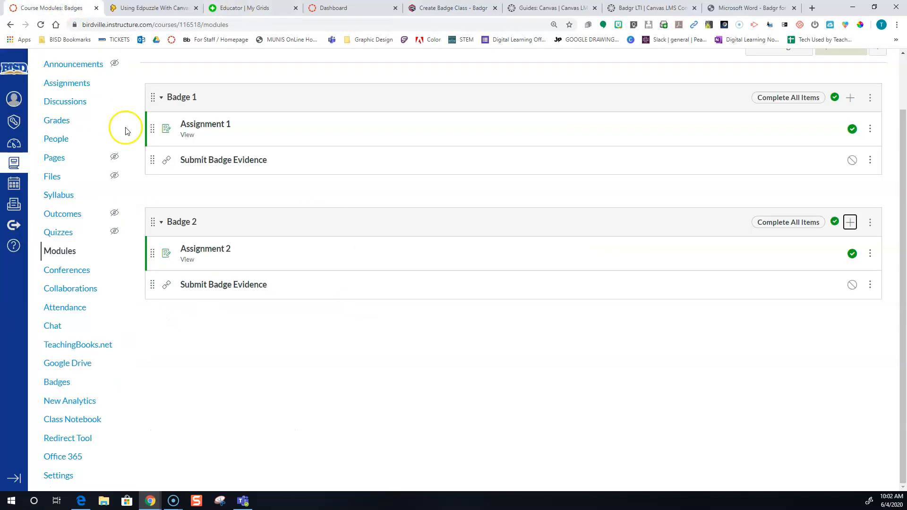